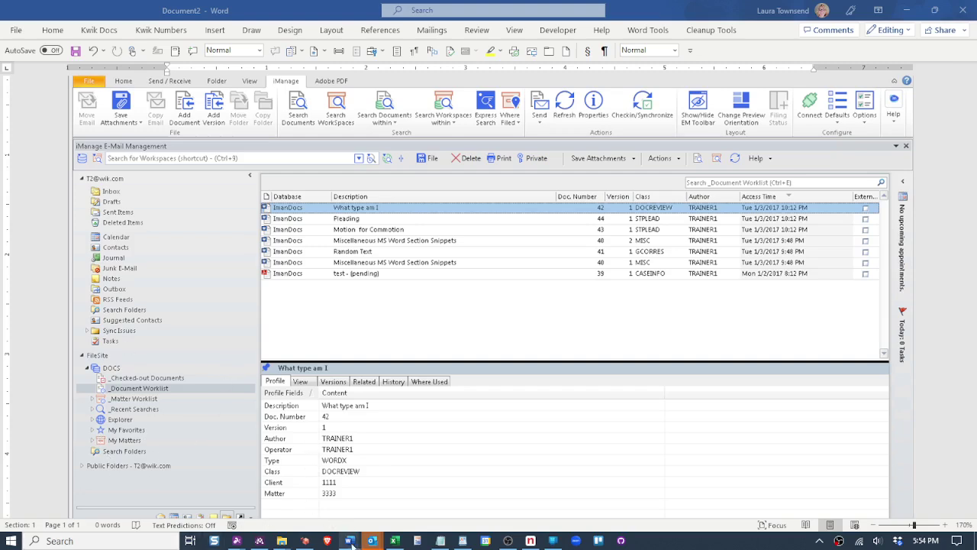
Bring 'From Desktop iManage Reference Guide 2016.doc' forward in Word at its FILESITE TREE IN OUTLOOK page.
{"action": "mouse_move", "coordinate": [353, 543]}
{"action": "left_click", "coordinate": [368, 510]}
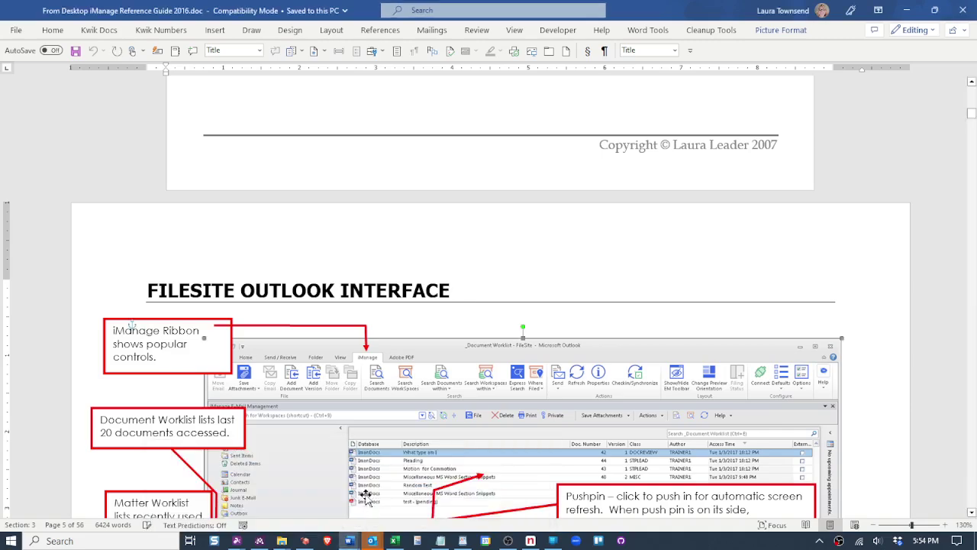
{"action": "scroll", "coordinate": [372, 456], "scroll_direction": "down", "scroll_amount": 10}
{"action": "scroll", "coordinate": [442, 254], "scroll_direction": "up", "scroll_amount": 3}
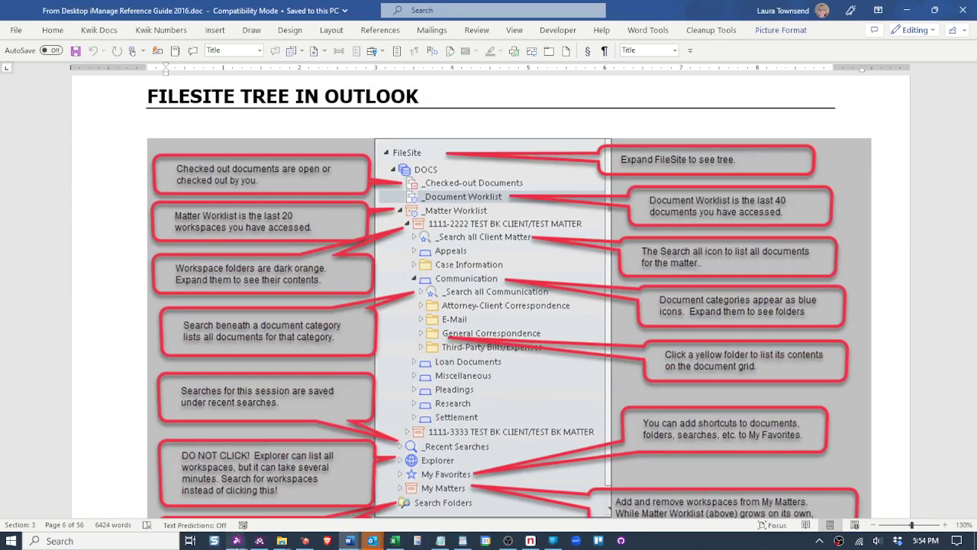
Switch to the WS070 remote workstation's Outlook and make it fill the screen.
{"action": "mouse_move", "coordinate": [236, 541]}
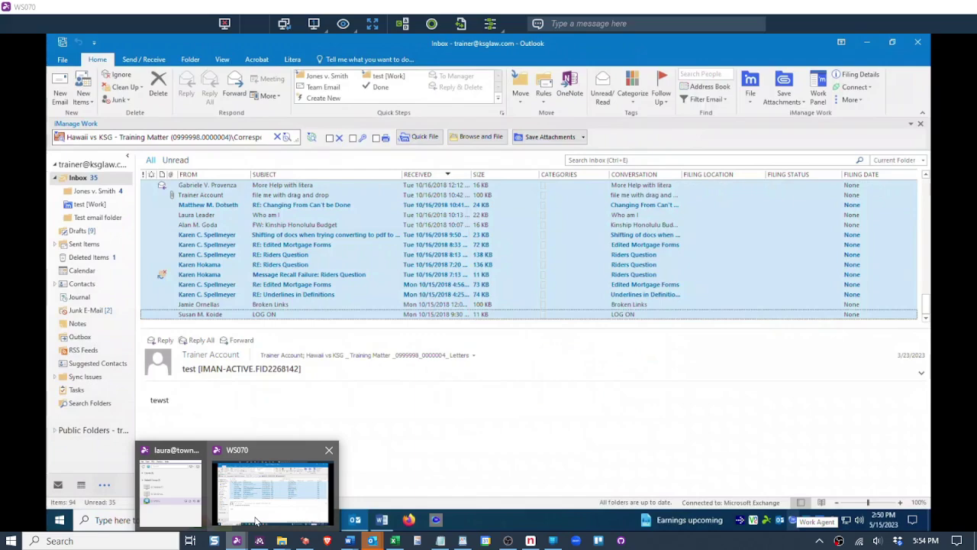
{"action": "left_click", "coordinate": [256, 521]}
{"action": "left_click", "coordinate": [371, 24]}
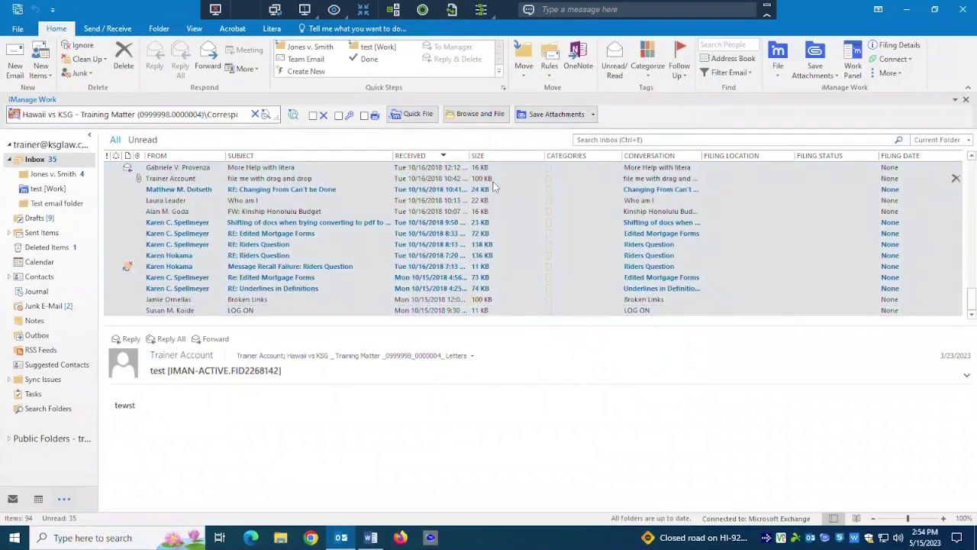
Open the 'file me with drag and drop' message and review its filing Locations list.
{"action": "left_click", "coordinate": [492, 180]}
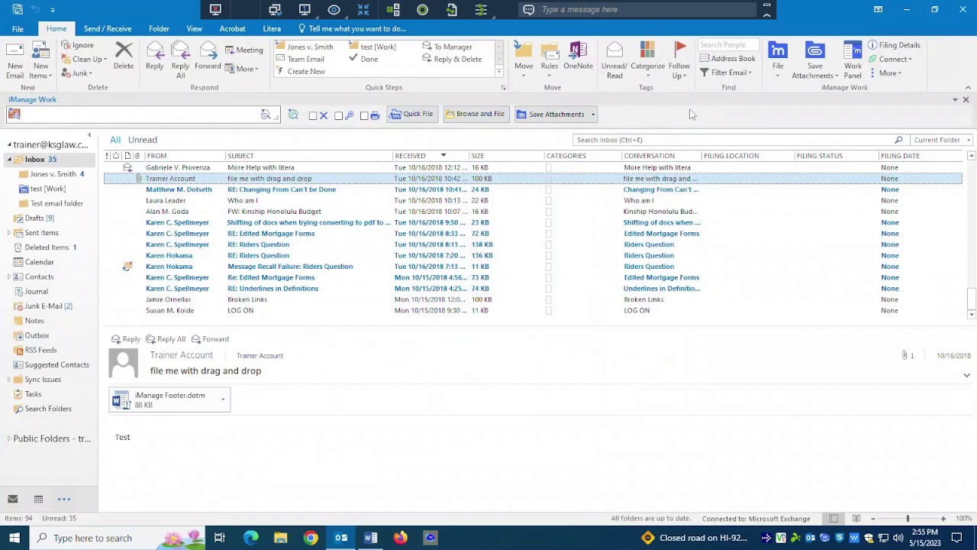
{"action": "left_click", "coordinate": [42, 115]}
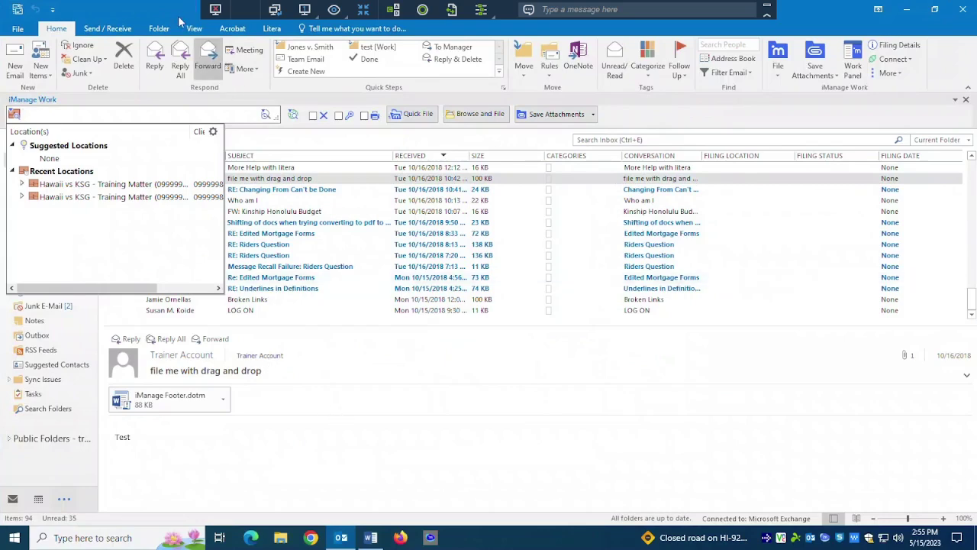
{"action": "left_click", "coordinate": [433, 475]}
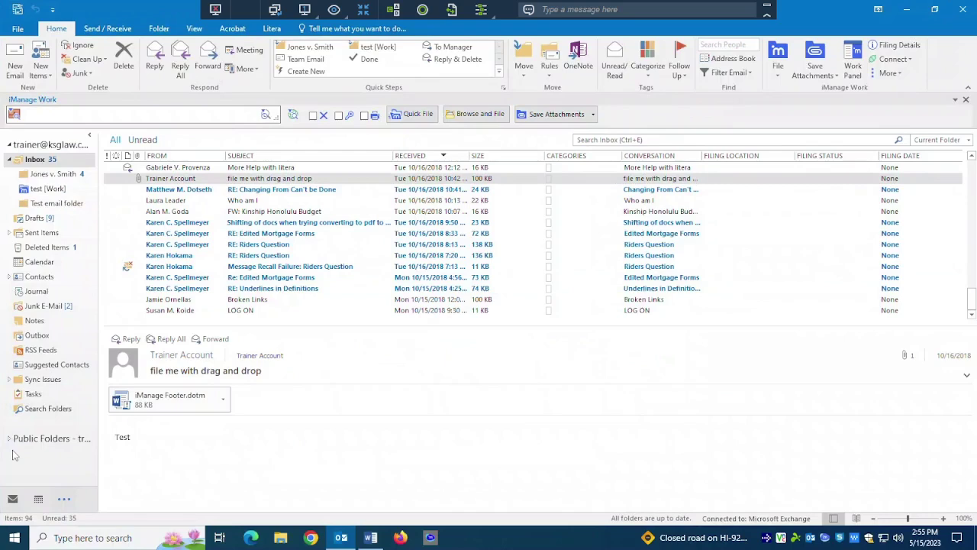
Open the iManage Work Panel and dock it beside the Outlook inbox.
{"action": "left_click", "coordinate": [855, 66]}
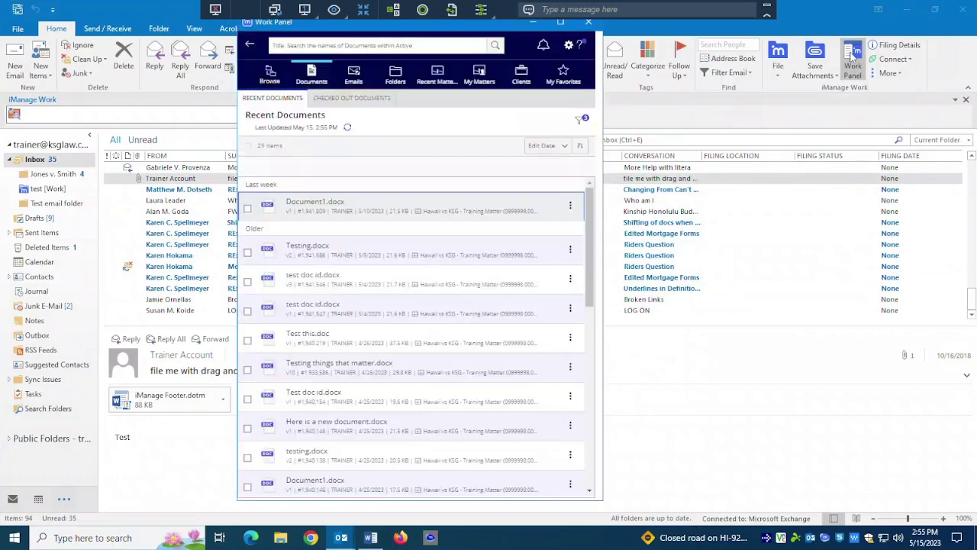
{"action": "left_click", "coordinate": [568, 46]}
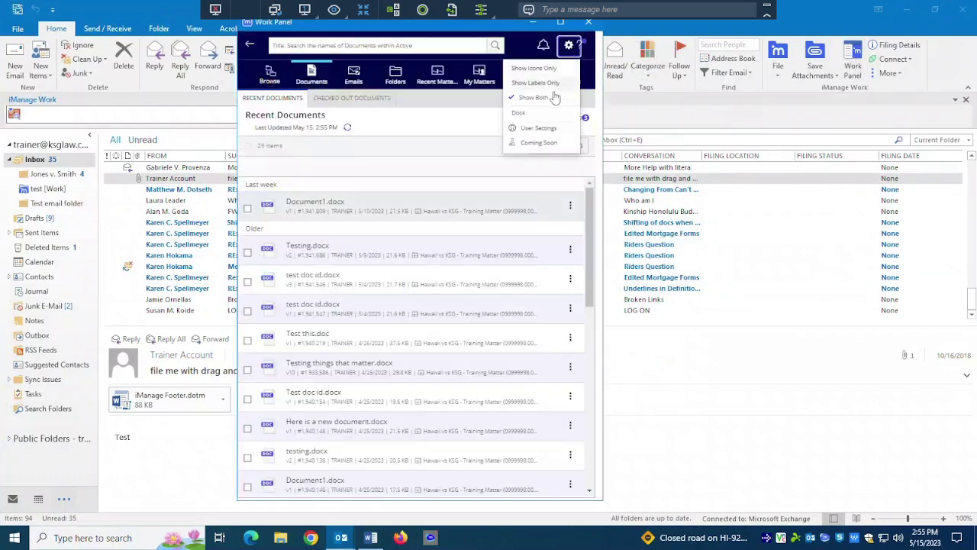
{"action": "left_click", "coordinate": [518, 112]}
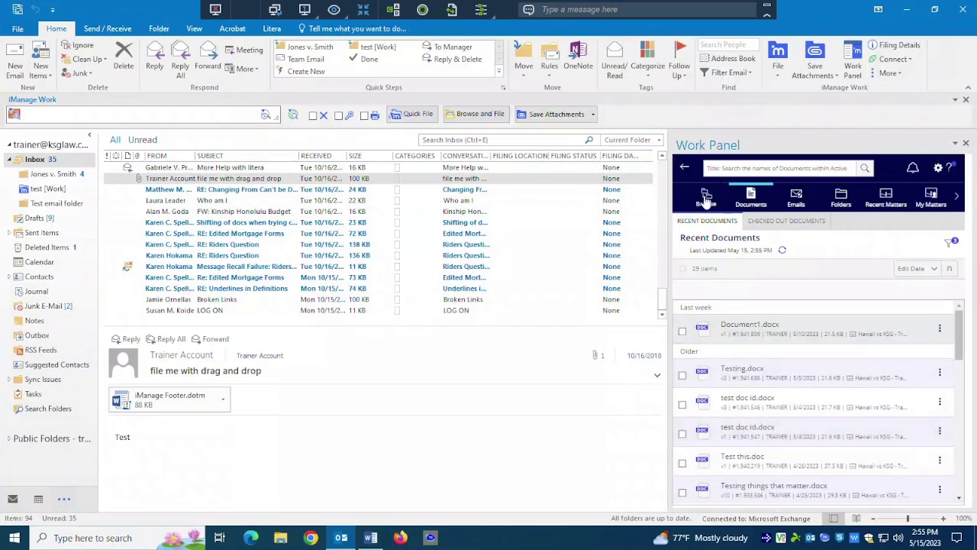
Show the 11 Recent Matters in the panel, led by 'Hawaii vs KSG - Training Matter'.
{"action": "left_click", "coordinate": [795, 204]}
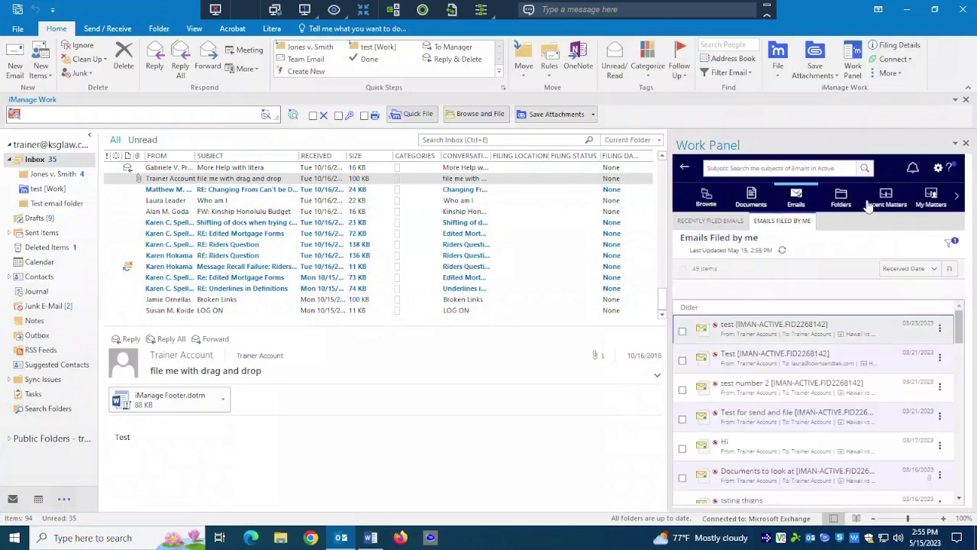
{"action": "left_click", "coordinate": [878, 200]}
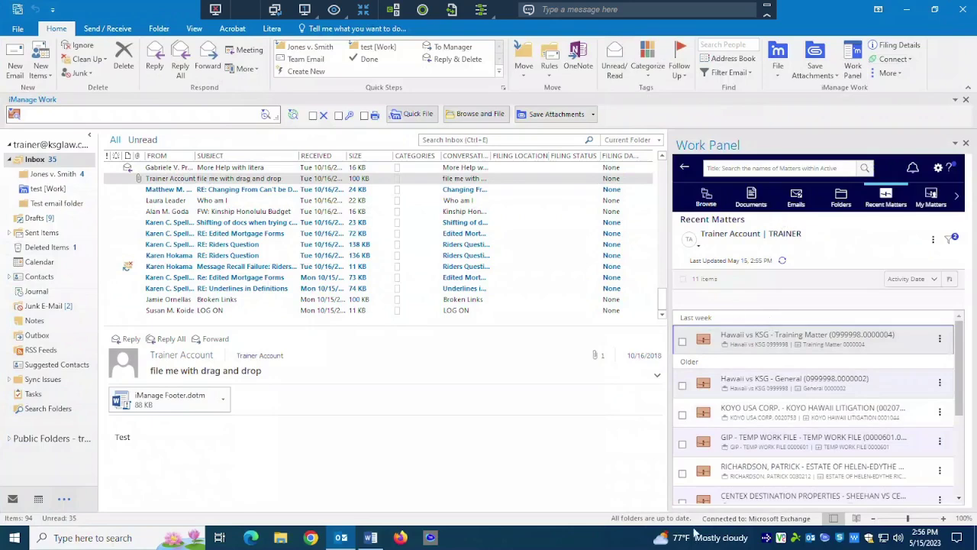
{"action": "left_click", "coordinate": [938, 168]}
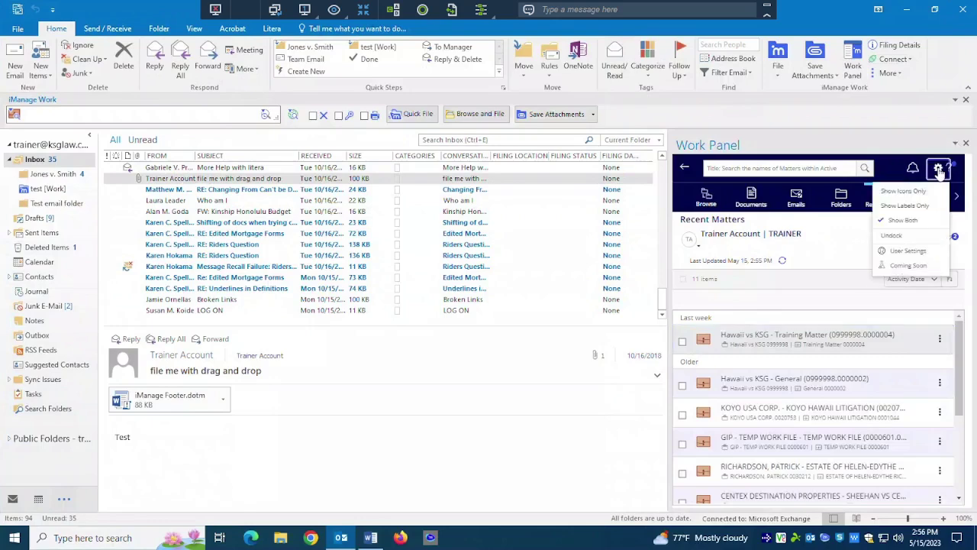
Undock the Work Panel into a maximized window, glance at the Outlook inbox, then return.
{"action": "left_click", "coordinate": [889, 235]}
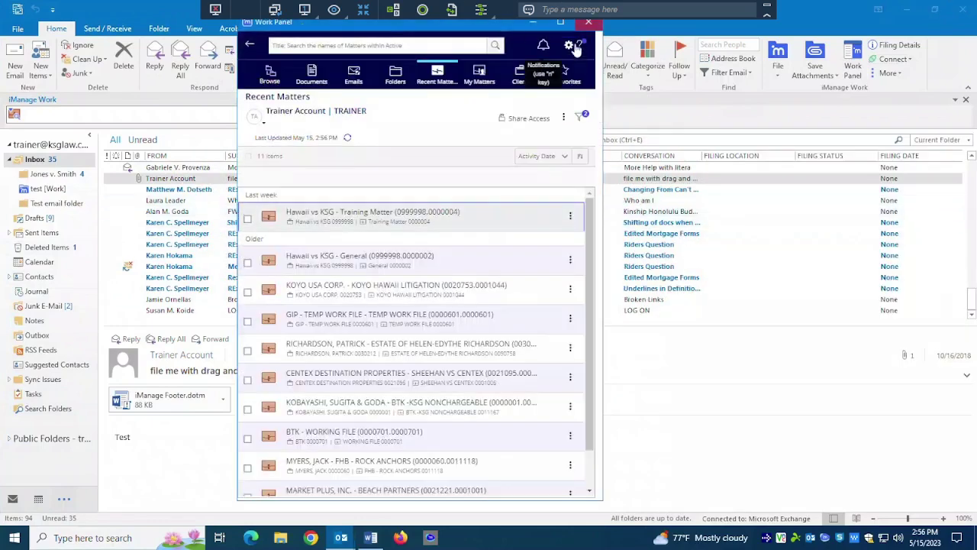
{"action": "left_click", "coordinate": [560, 22]}
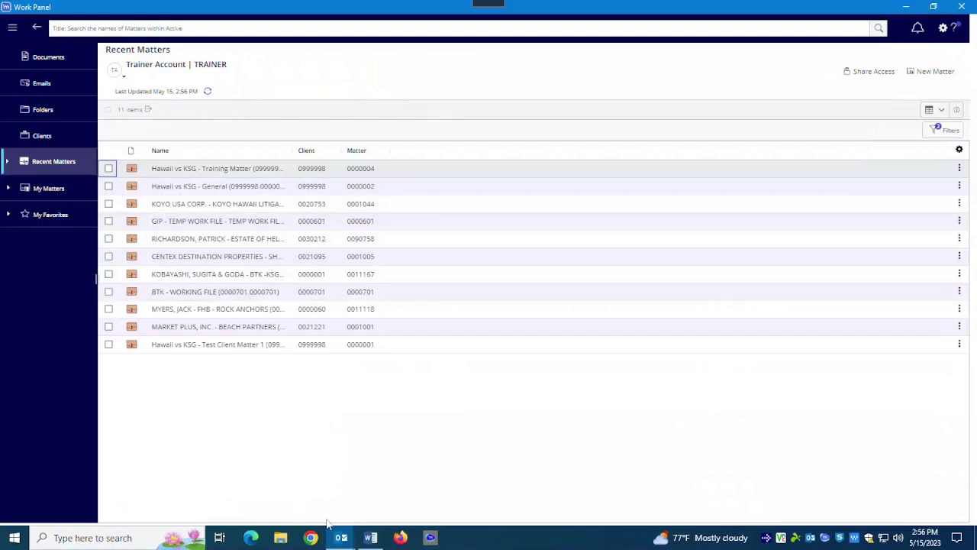
{"action": "mouse_move", "coordinate": [337, 540]}
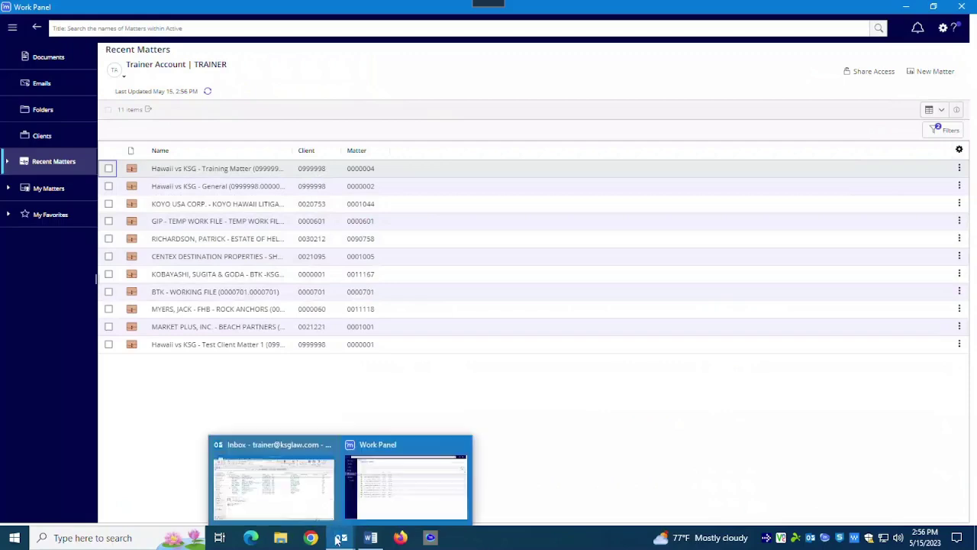
{"action": "left_click", "coordinate": [272, 510]}
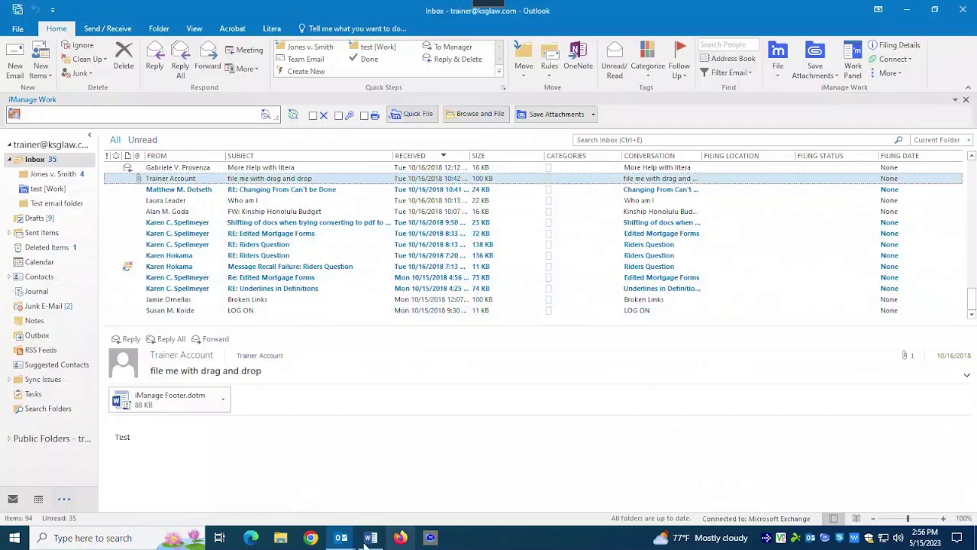
{"action": "mouse_move", "coordinate": [355, 544]}
{"action": "left_click", "coordinate": [371, 442]}
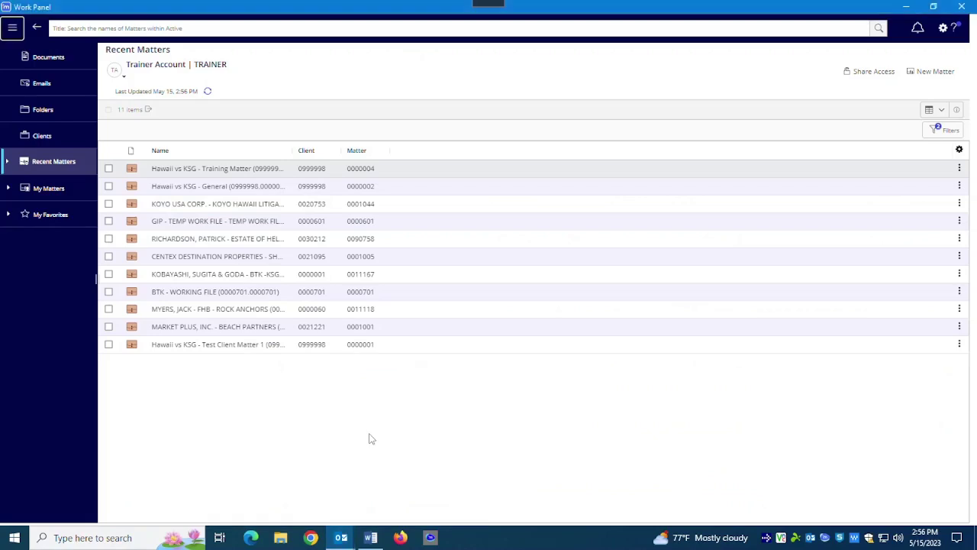
Launch iManage Work from the Start menu's W apps so its login page opens in Edge.
{"action": "left_click", "coordinate": [14, 537]}
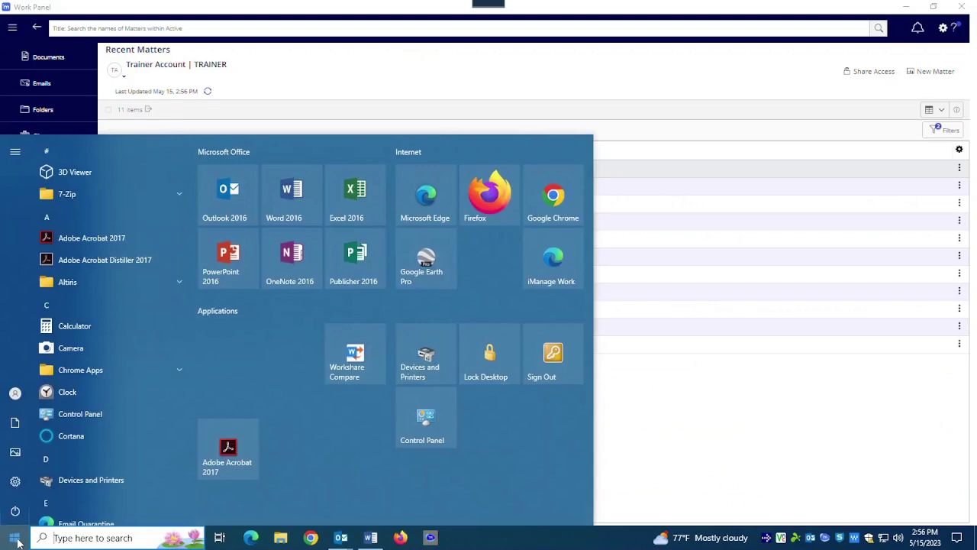
{"action": "left_click", "coordinate": [50, 460]}
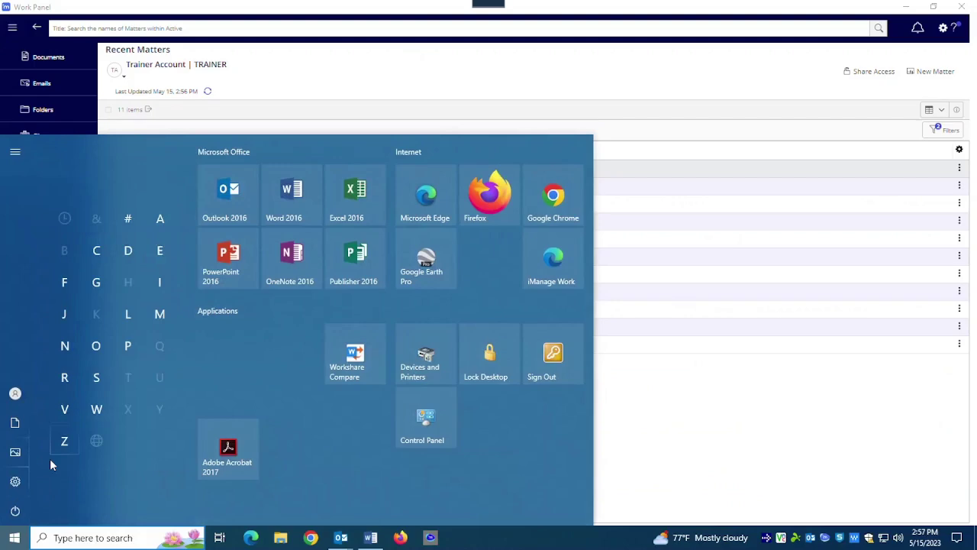
{"action": "left_click", "coordinate": [96, 410]}
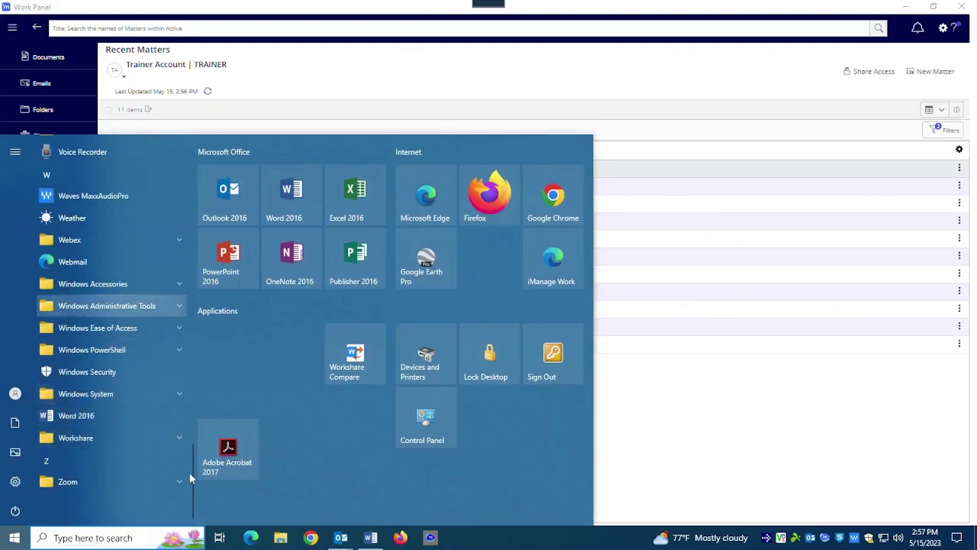
{"action": "left_click", "coordinate": [551, 263]}
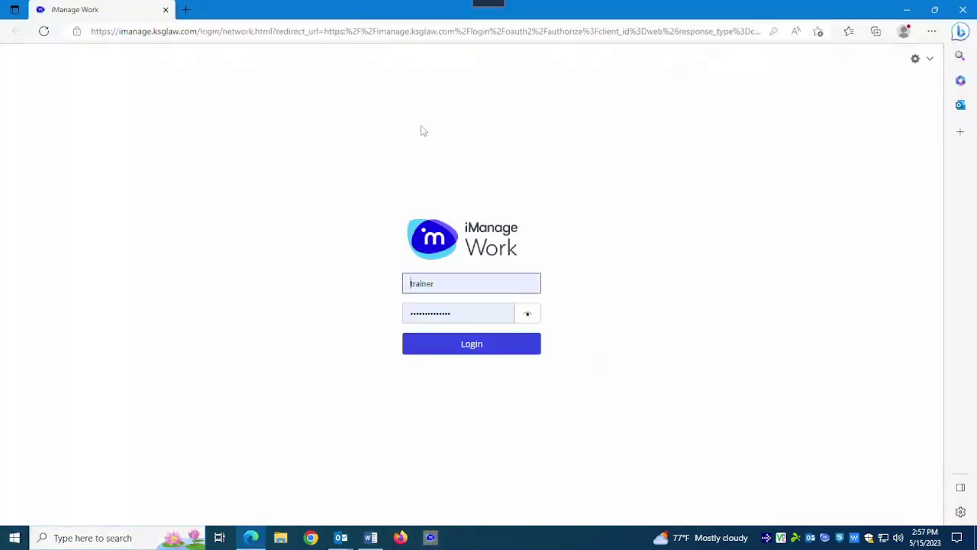
Log in, hide the document properties pane, and maximize Edge on the 29-item Recent Documents list.
{"action": "left_click", "coordinate": [497, 346]}
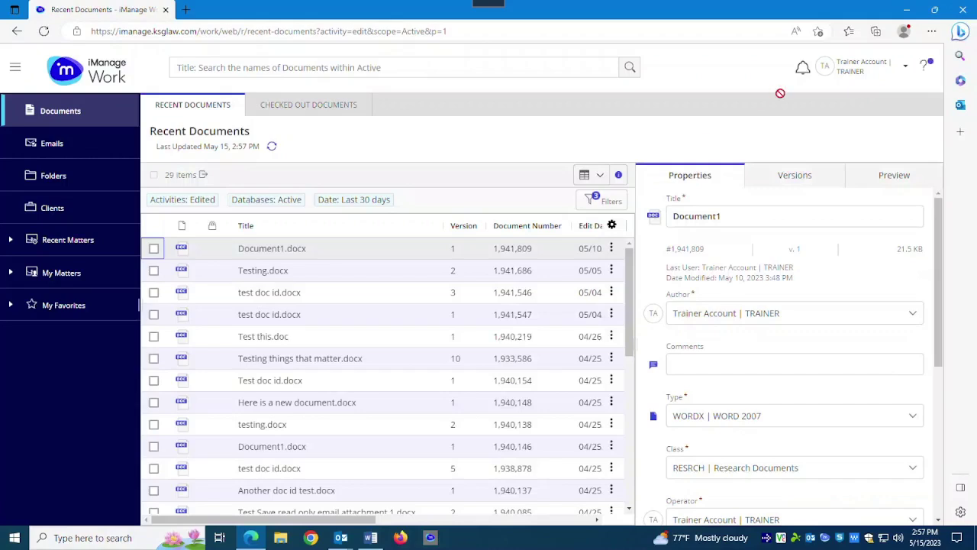
{"action": "left_click", "coordinate": [619, 175]}
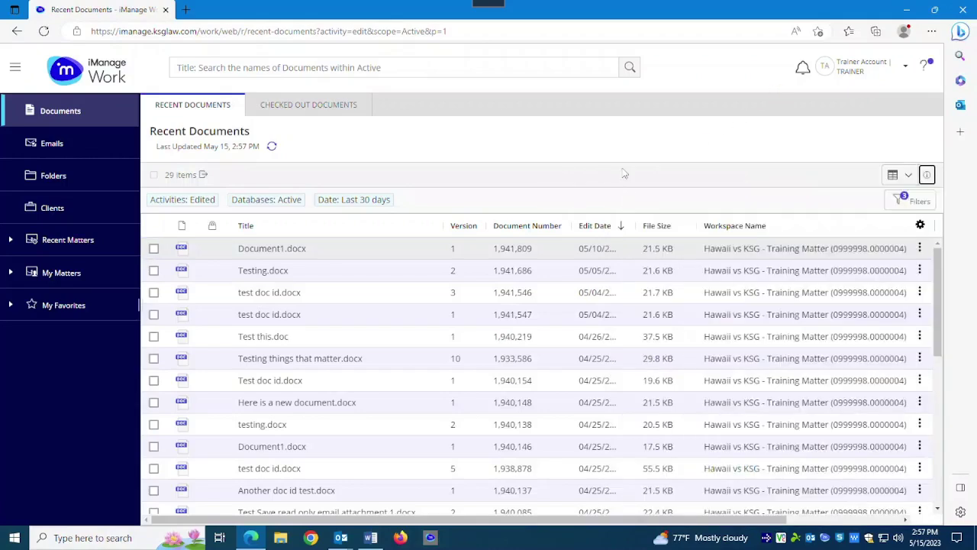
{"action": "left_click_drag", "start_coordinate": [591, 13], "coordinate": [604, 50]}
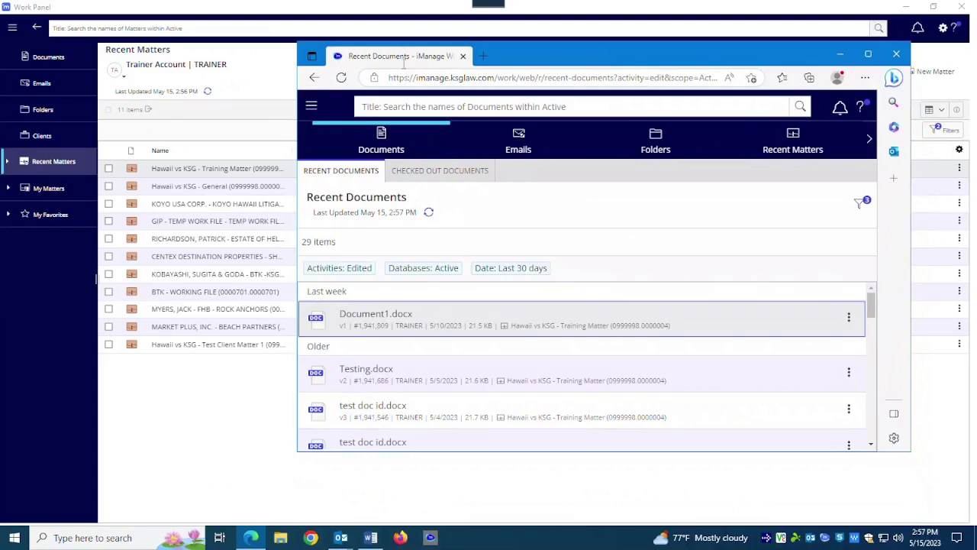
{"action": "left_click", "coordinate": [868, 55]}
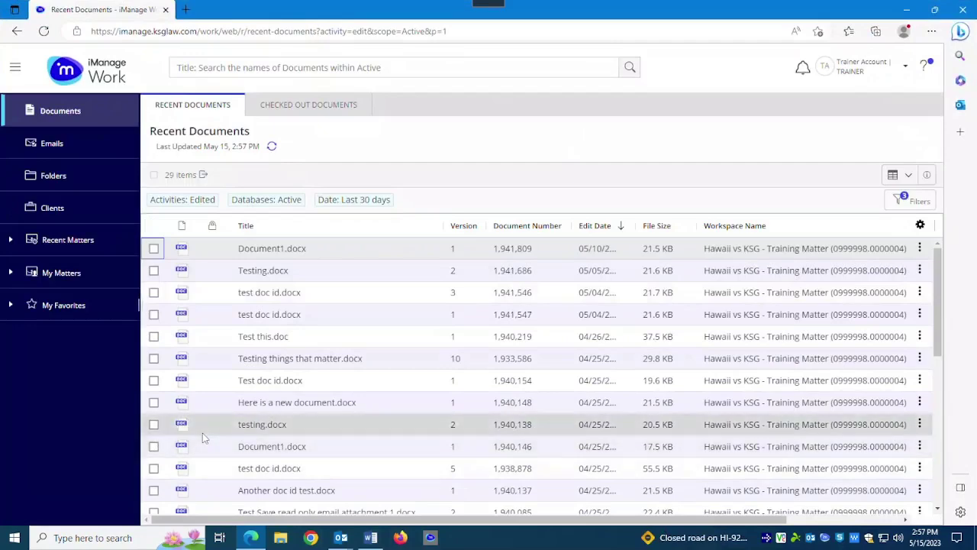
Duplicate the Recent Documents browser tab.
{"action": "right_click", "coordinate": [112, 13]}
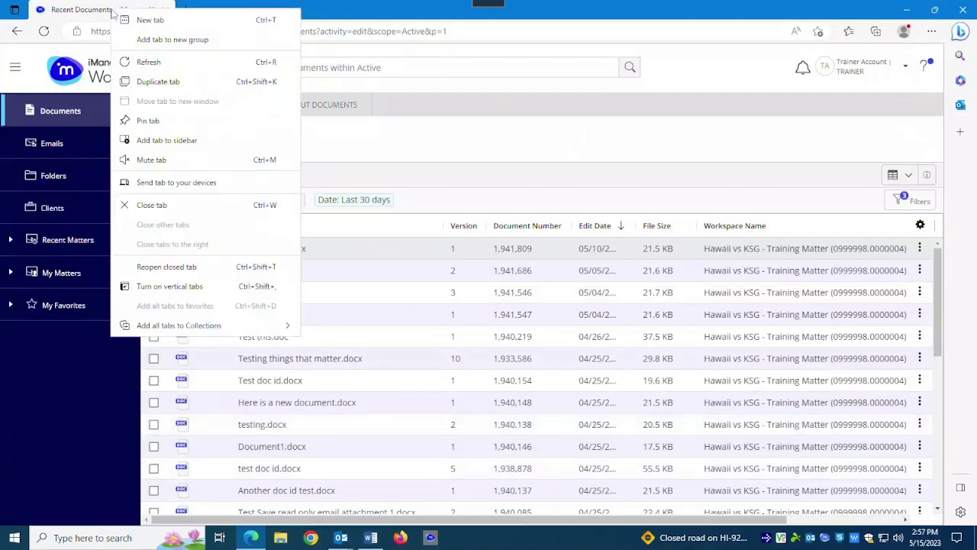
{"action": "left_click", "coordinate": [147, 82]}
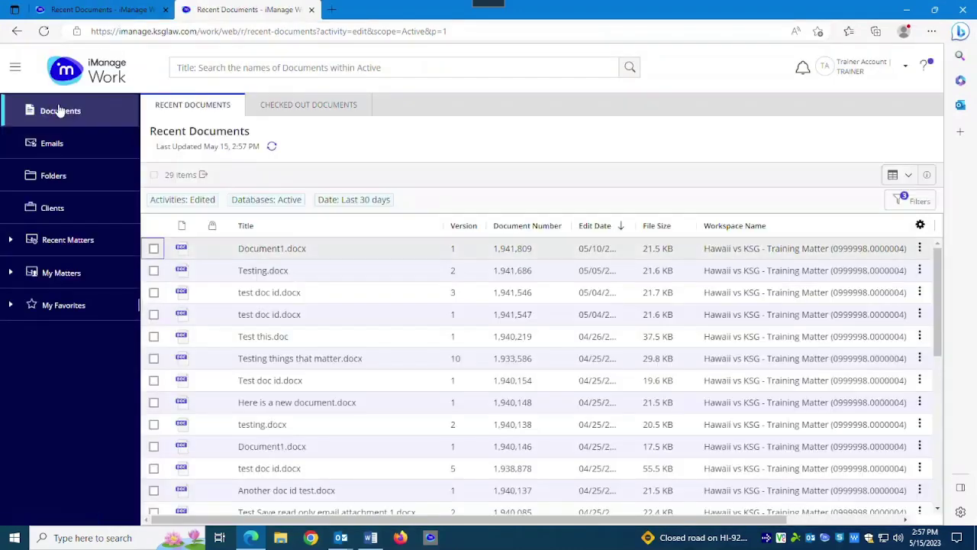
{"action": "left_click", "coordinate": [64, 13]}
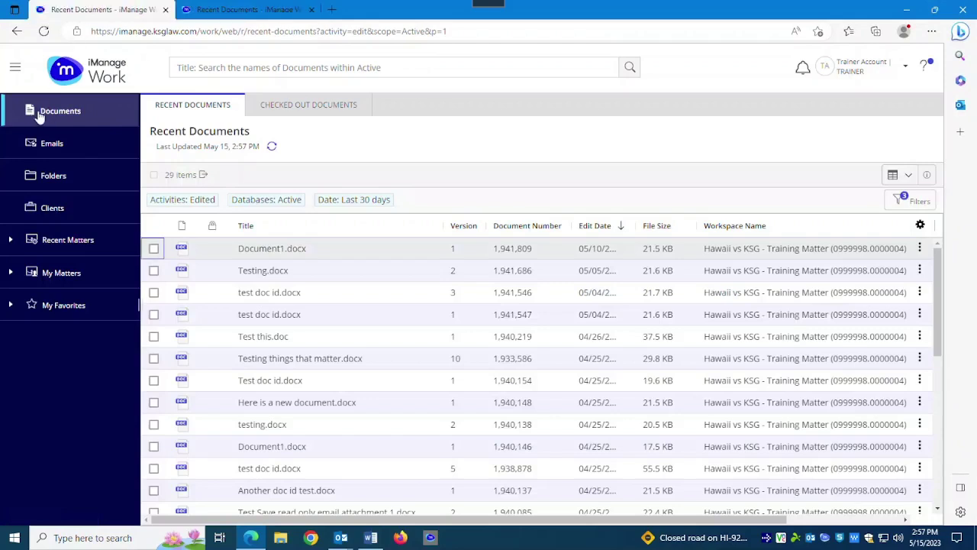
{"action": "left_click", "coordinate": [281, 10]}
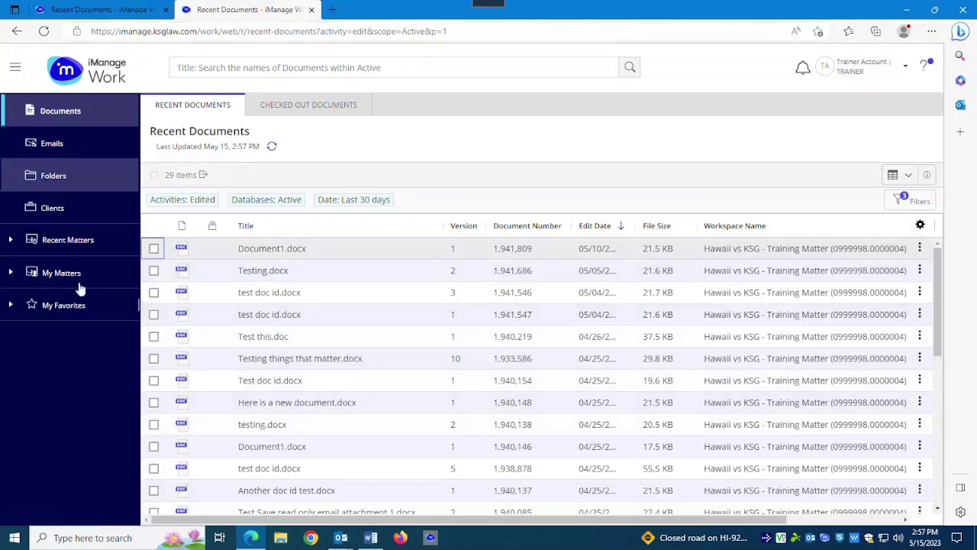
In the new tab, open the Hawaii vs KSG - Training Matter from My Matters, then restore the window.
{"action": "left_click", "coordinate": [39, 284]}
{"action": "left_click", "coordinate": [46, 318]}
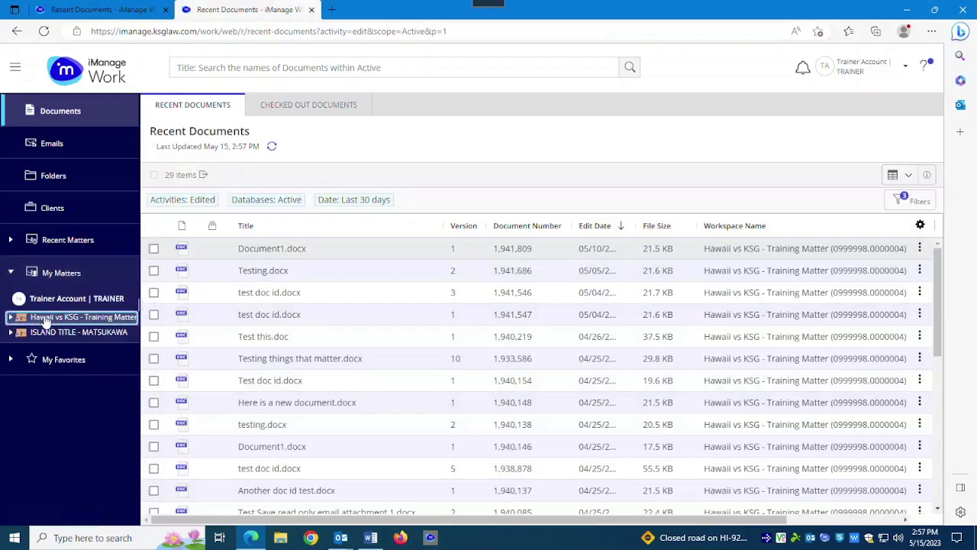
{"action": "left_click", "coordinate": [152, 10]}
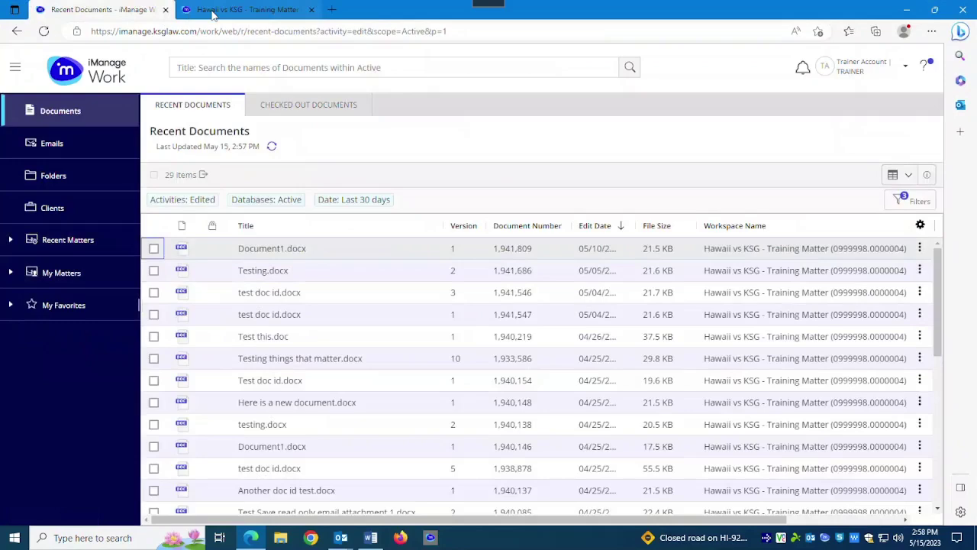
{"action": "left_click", "coordinate": [245, 10]}
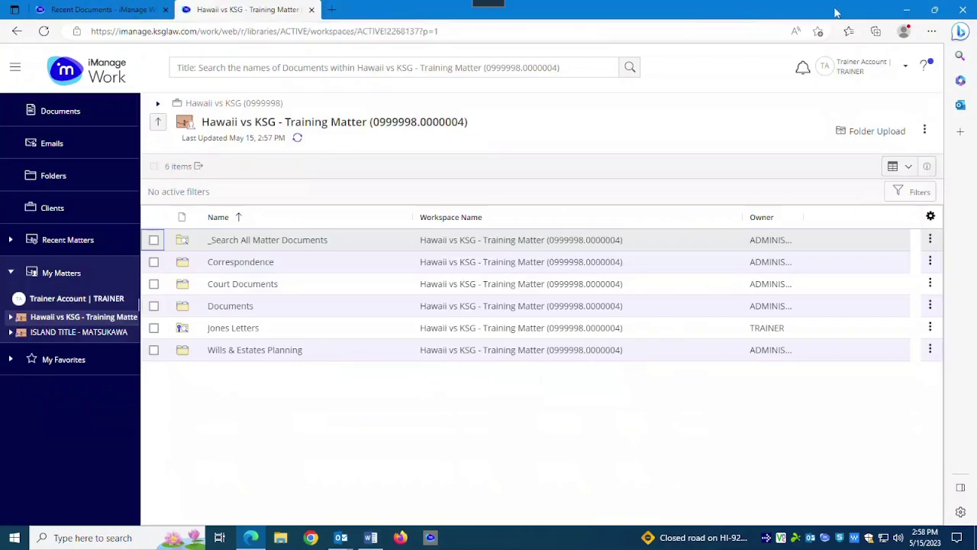
{"action": "left_click_drag", "start_coordinate": [752, 9], "coordinate": [744, 113]}
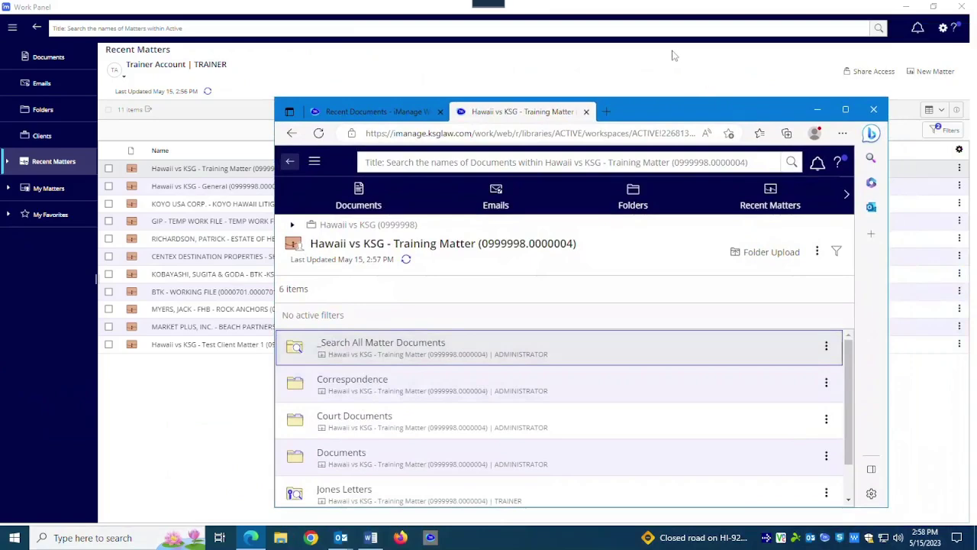
Dock the Work Panel back inside Outlook and view it with the browser hidden.
{"action": "left_click", "coordinate": [844, 30]}
{"action": "left_click", "coordinate": [944, 29]}
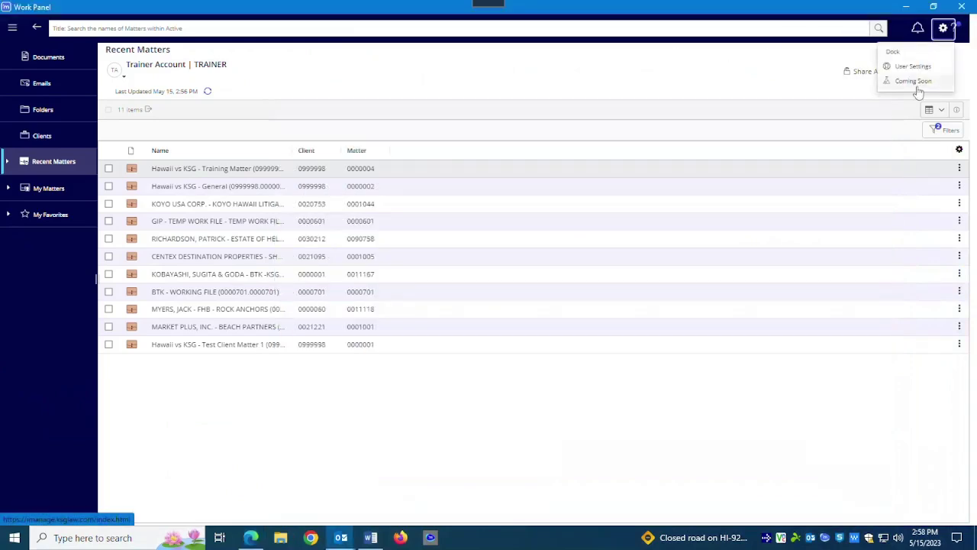
{"action": "left_click", "coordinate": [893, 52]}
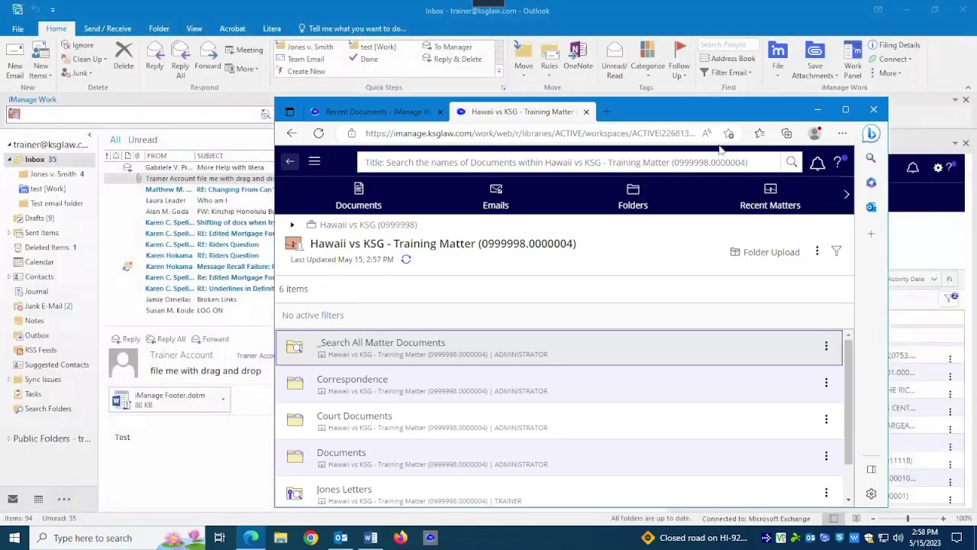
{"action": "left_click", "coordinate": [169, 487]}
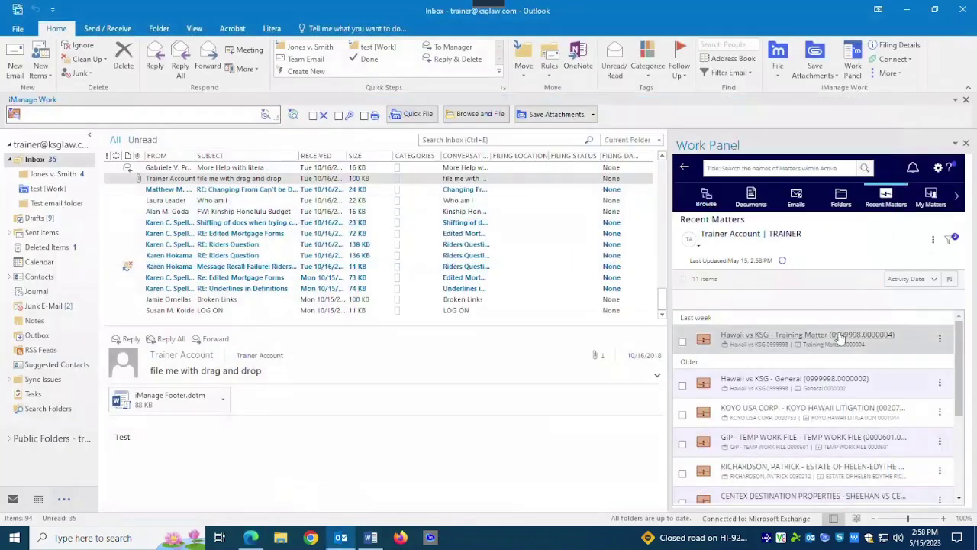
Bring the iManage Edge window back and maximize it on Recent Documents.
{"action": "mouse_move", "coordinate": [371, 538]}
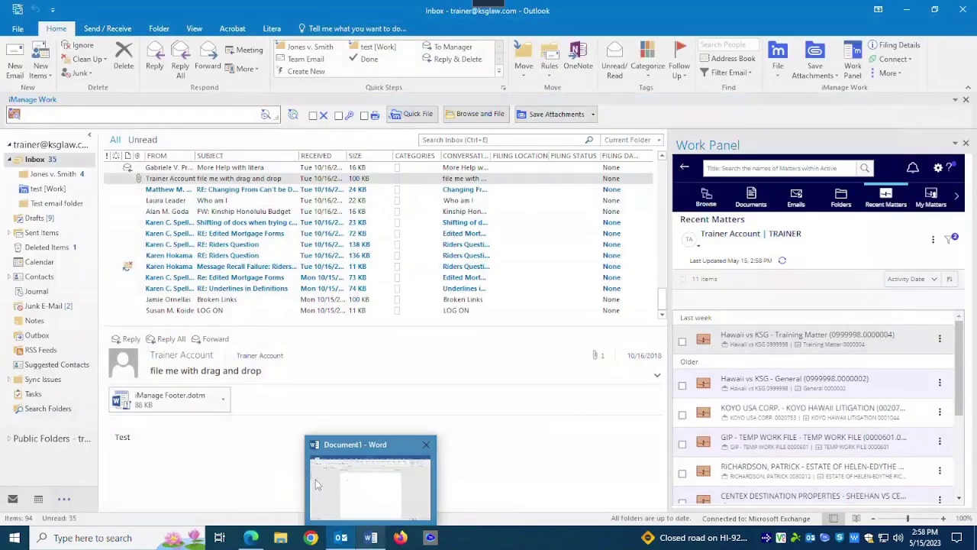
{"action": "mouse_move", "coordinate": [316, 483]}
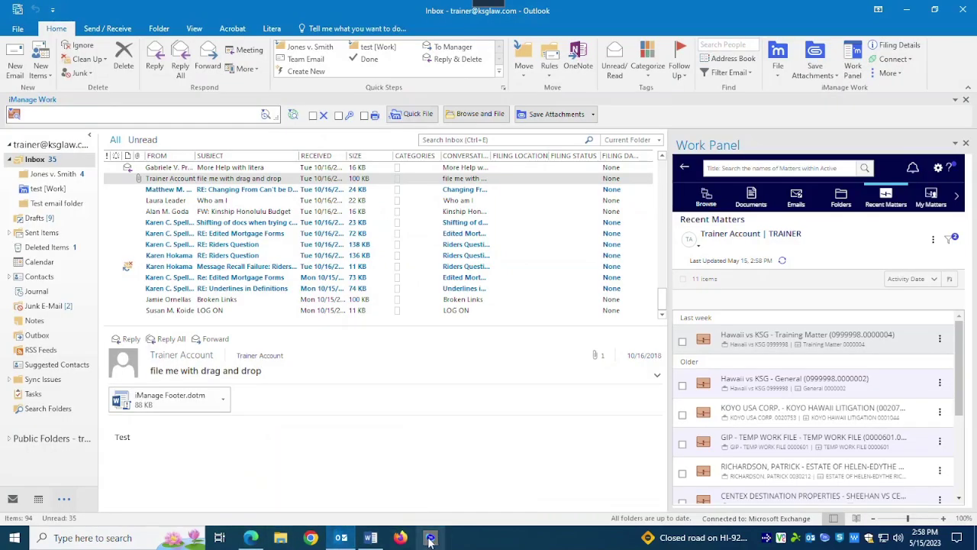
{"action": "left_click", "coordinate": [430, 537]}
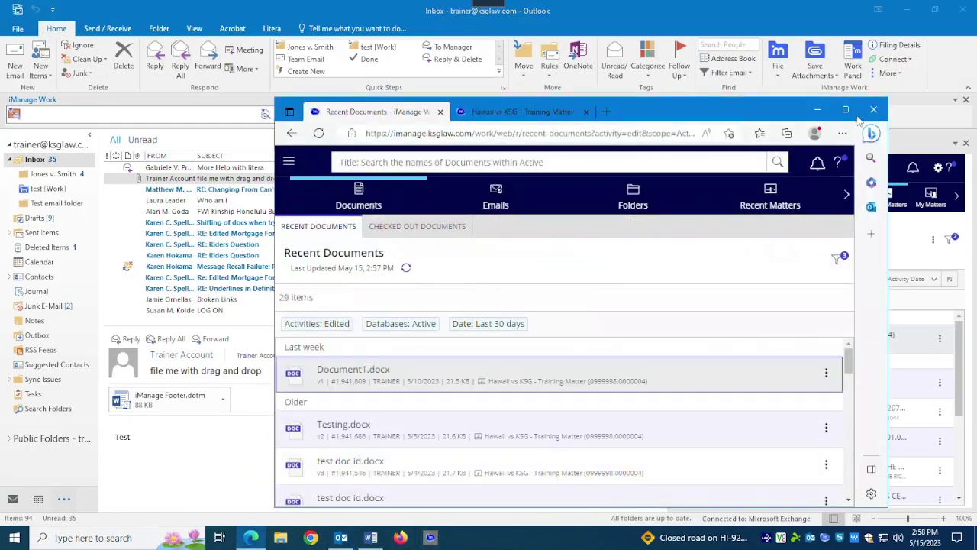
{"action": "left_click", "coordinate": [845, 109]}
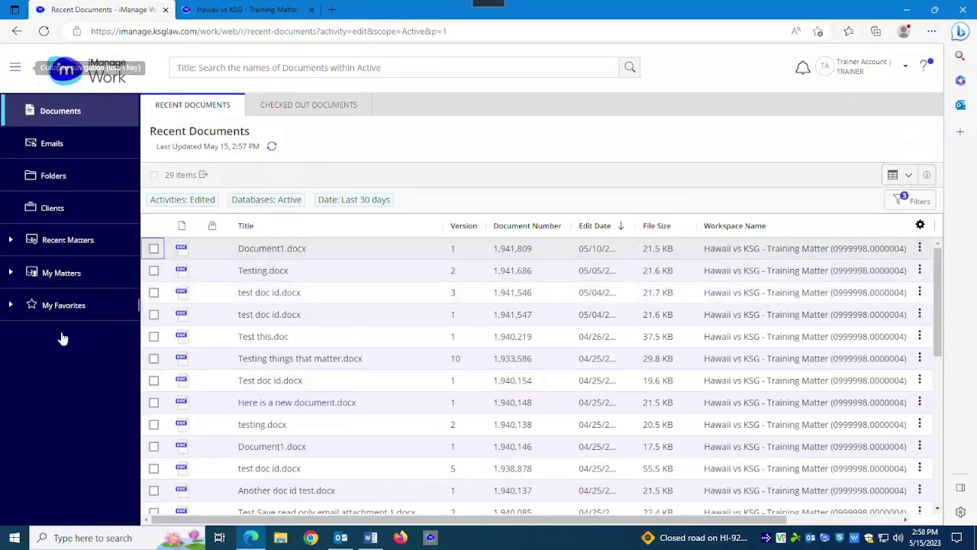
Collapse and re-expand the navigation pane, then minimize Outlook to return to iManage.
{"action": "left_click", "coordinate": [17, 73]}
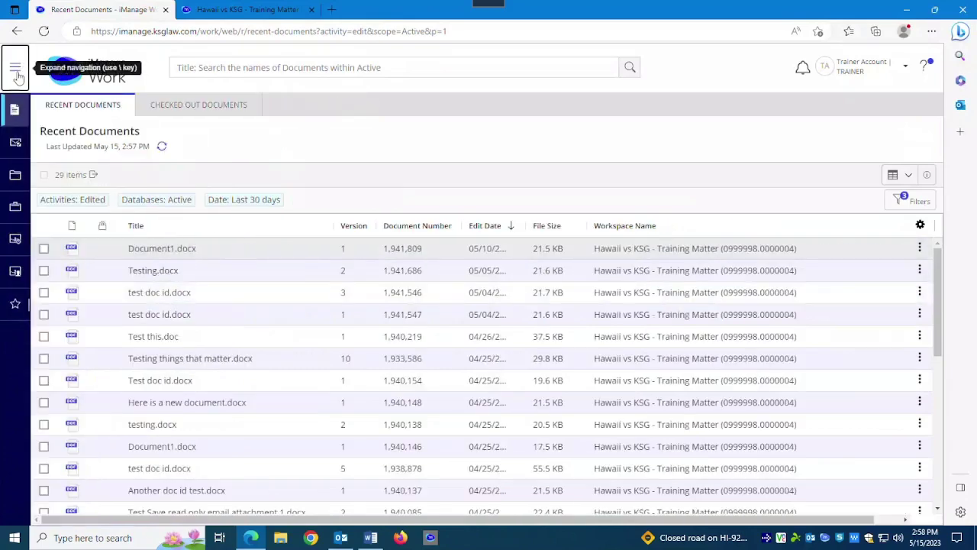
{"action": "left_click", "coordinate": [17, 74]}
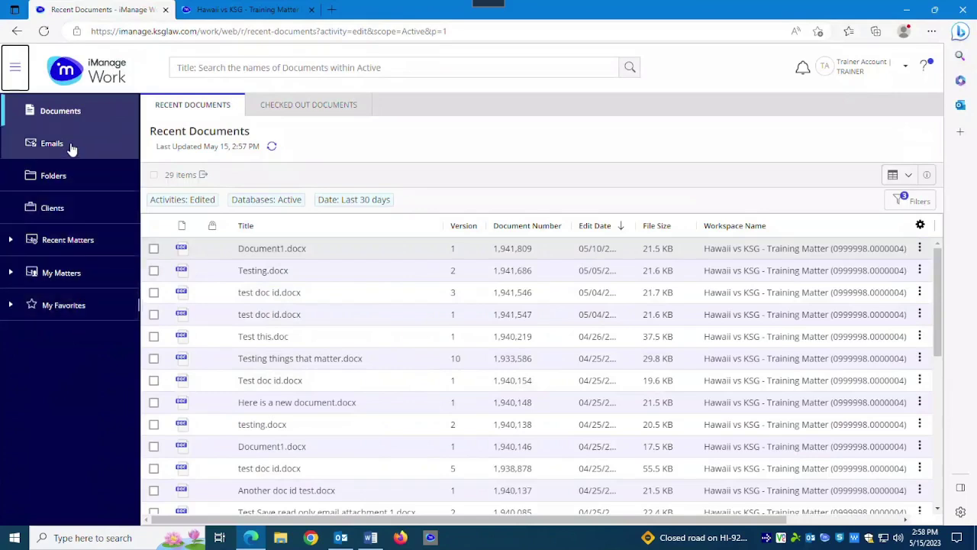
{"action": "left_click", "coordinate": [343, 539]}
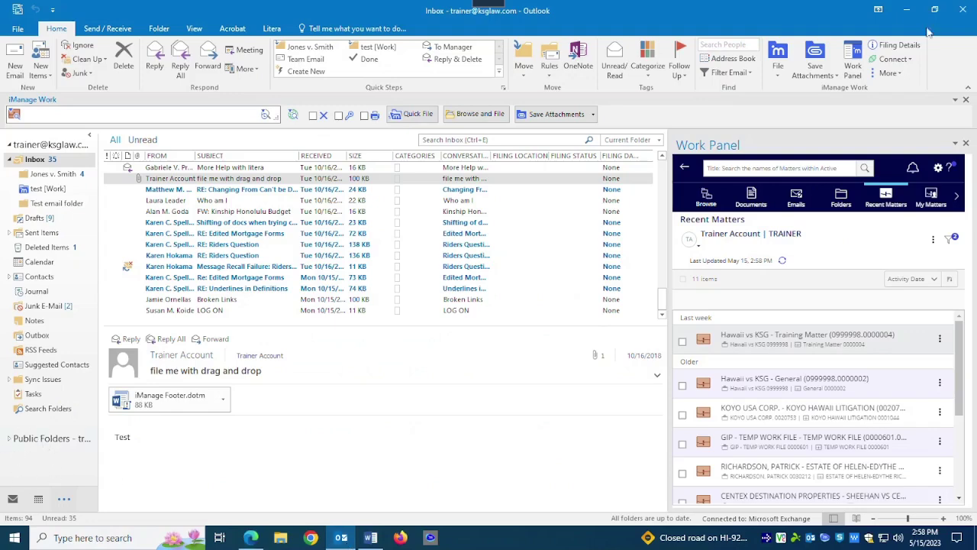
{"action": "left_click", "coordinate": [905, 17]}
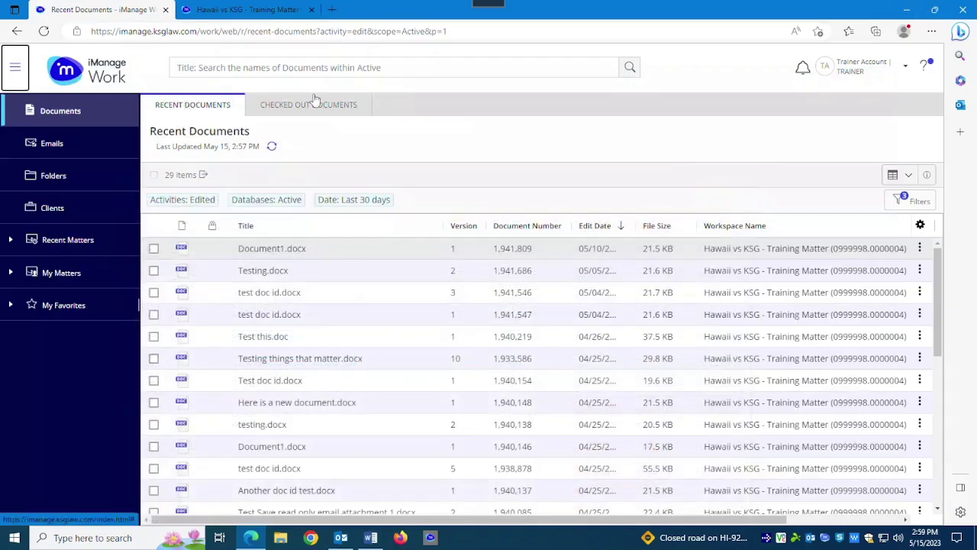
Browse the Checked Out documents, recently filed emails, recent folders and recent clients lists.
{"action": "left_click", "coordinate": [265, 111]}
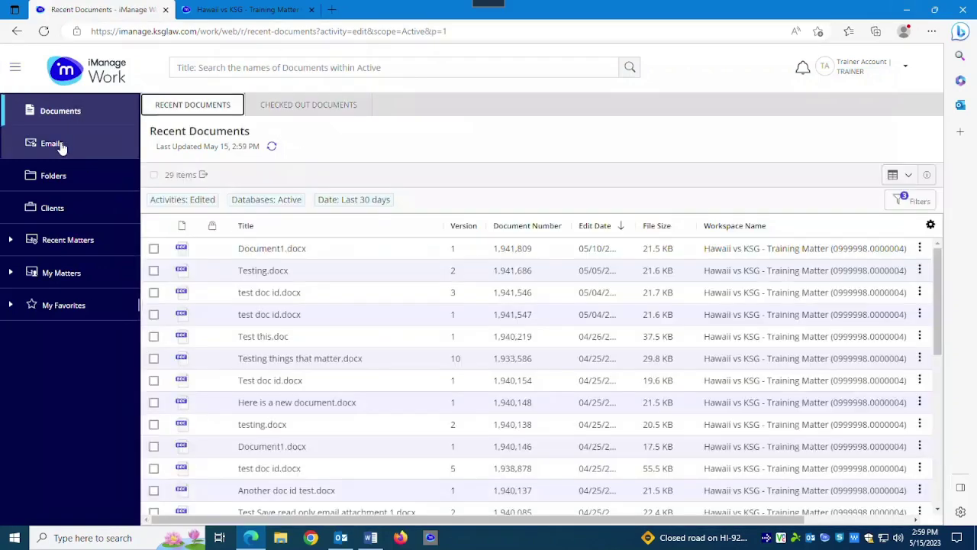
{"action": "left_click", "coordinate": [61, 145]}
{"action": "left_click", "coordinate": [213, 110]}
{"action": "left_click", "coordinate": [41, 182]}
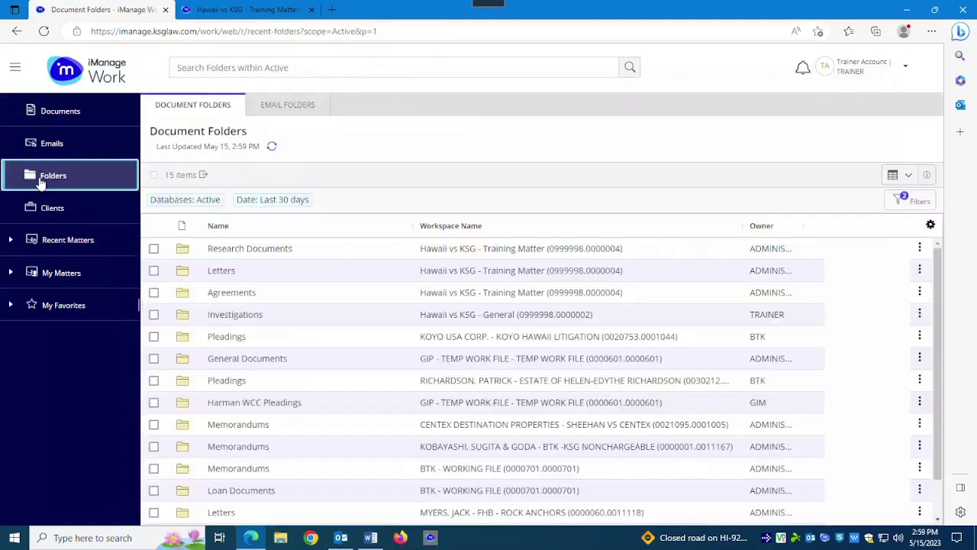
{"action": "left_click", "coordinate": [58, 218]}
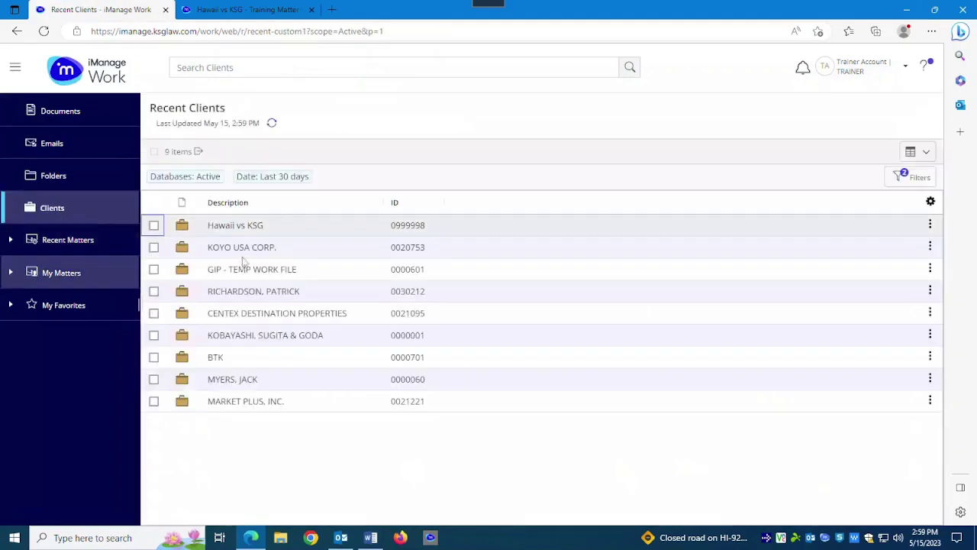
Expand My Matters and return to Recent Documents showing 29 edited items.
{"action": "left_click", "coordinate": [12, 243]}
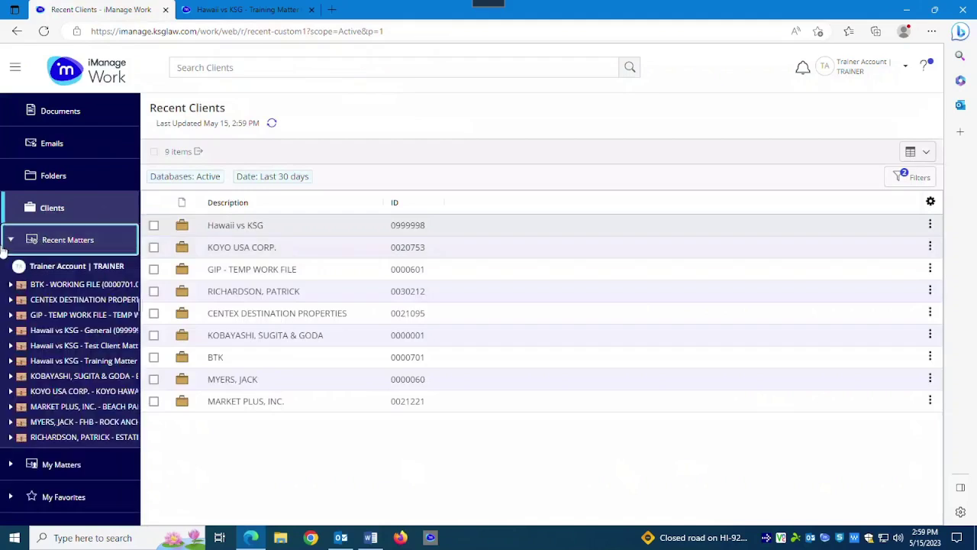
{"action": "left_click", "coordinate": [11, 243]}
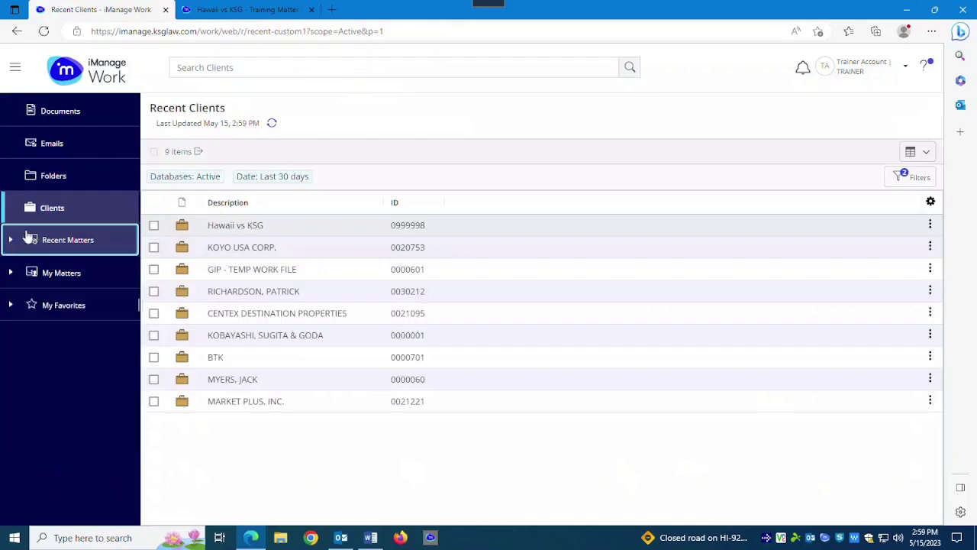
{"action": "left_click", "coordinate": [12, 276]}
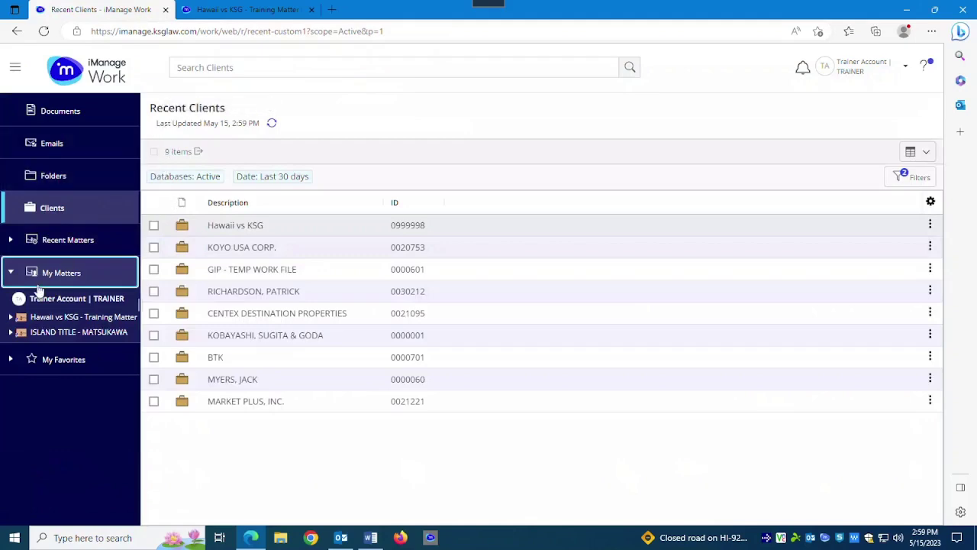
{"action": "left_click", "coordinate": [55, 121]}
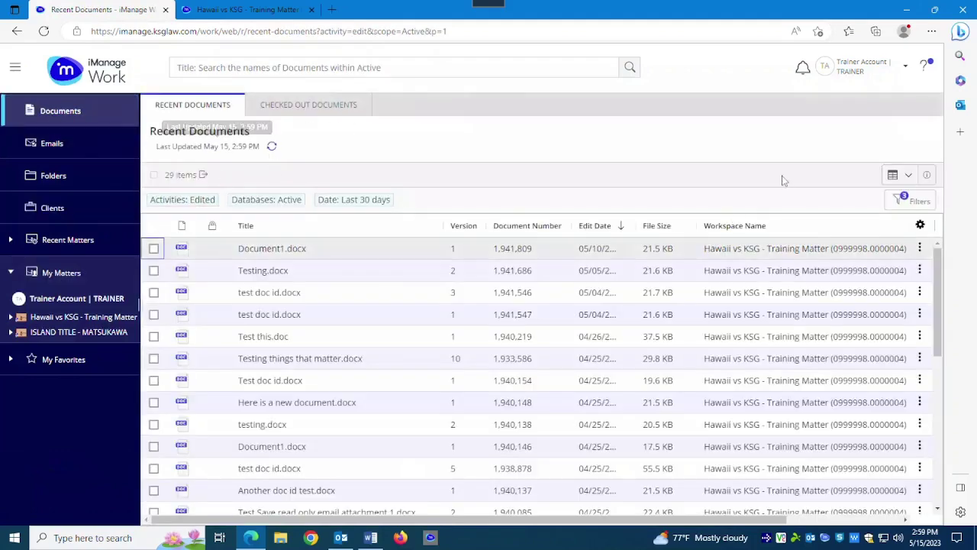
Run a Title search for 'test', returning 500 documents from the Active database.
{"action": "left_click", "coordinate": [312, 68]}
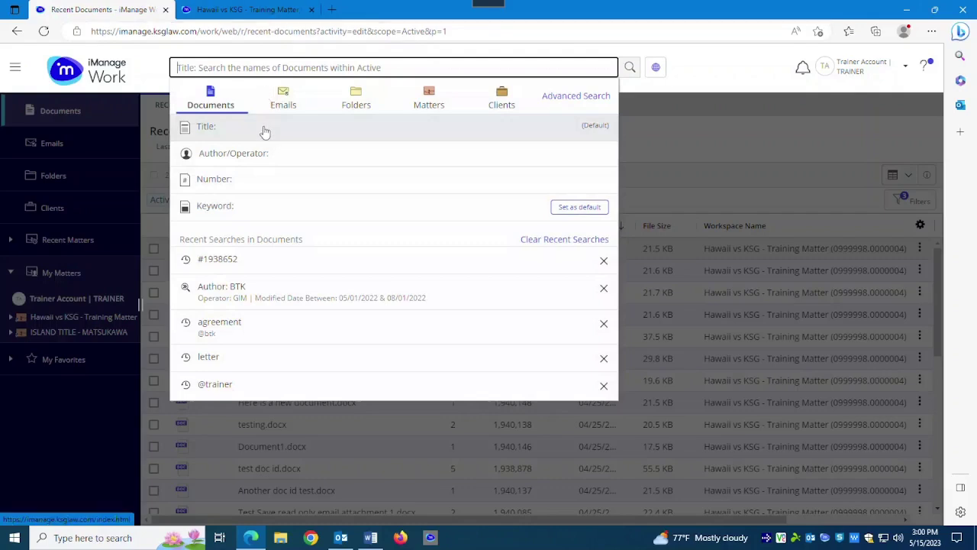
{"action": "type", "text": "test"}
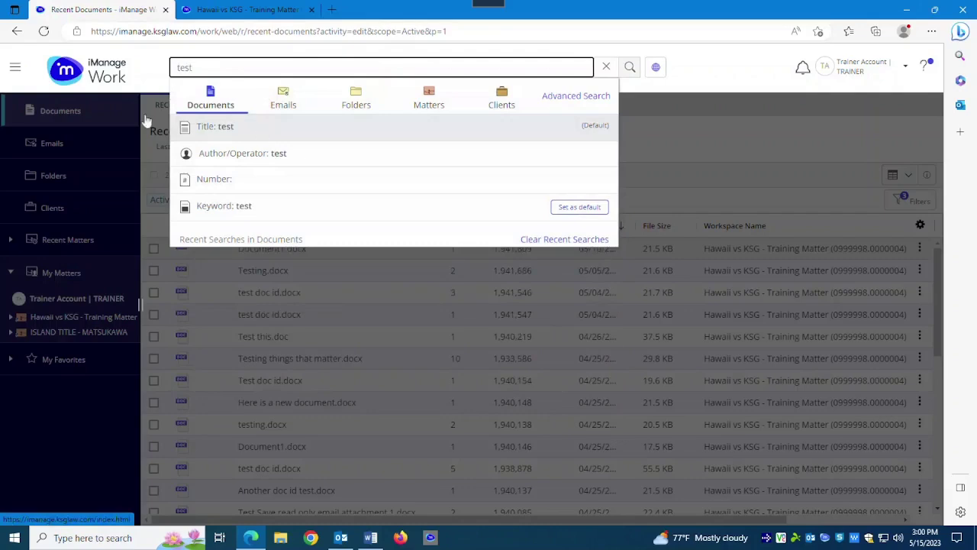
{"action": "left_click", "coordinate": [309, 138]}
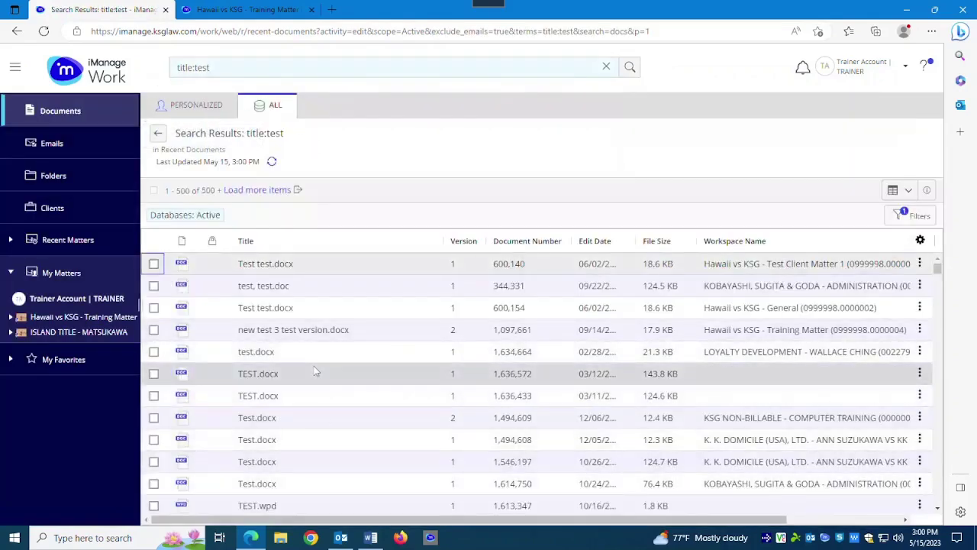
Open Hawaii vs KSG - Training Matter > Documents > Agreements, listing its 17 items.
{"action": "left_click", "coordinate": [10, 317]}
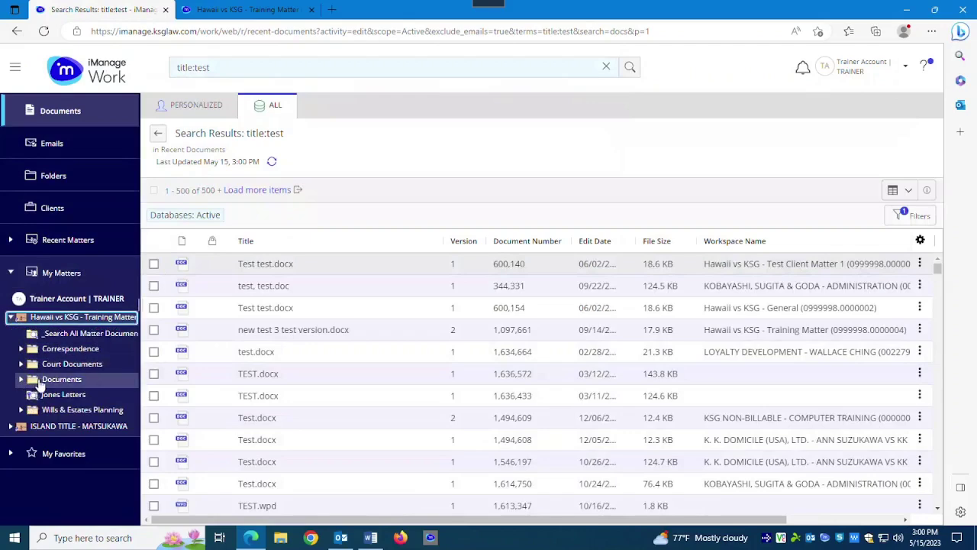
{"action": "left_click", "coordinate": [22, 379]}
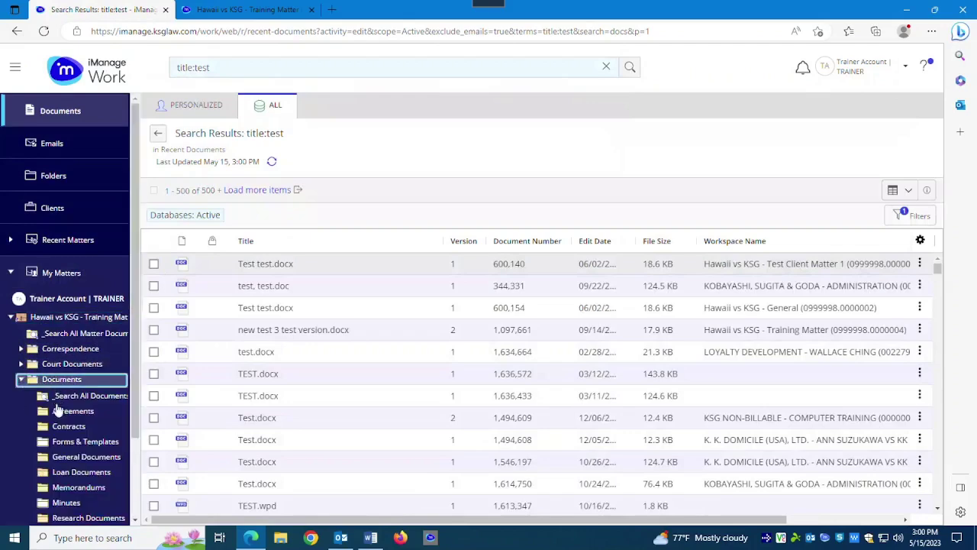
{"action": "left_click", "coordinate": [70, 411]}
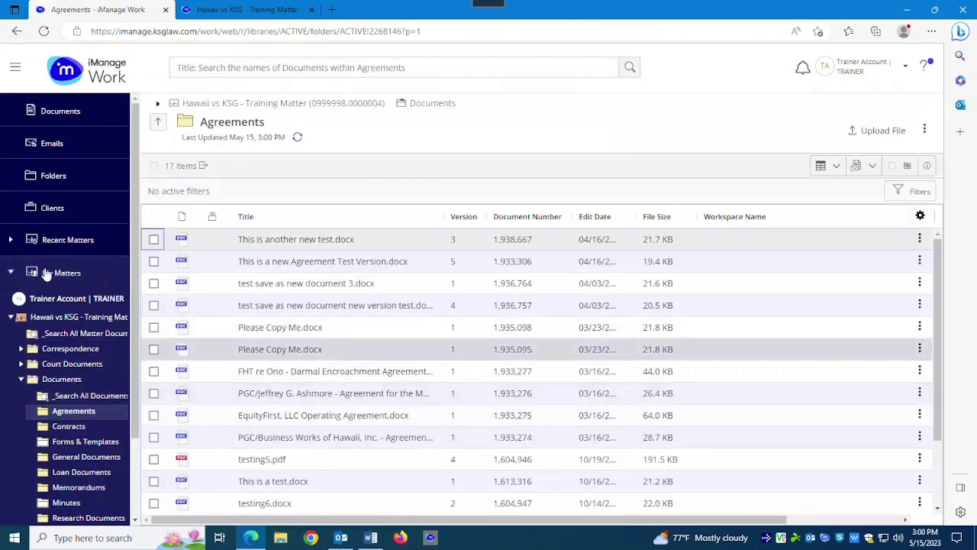
View the Advanced Search form, then go back to the title:test search results.
{"action": "left_click", "coordinate": [420, 70]}
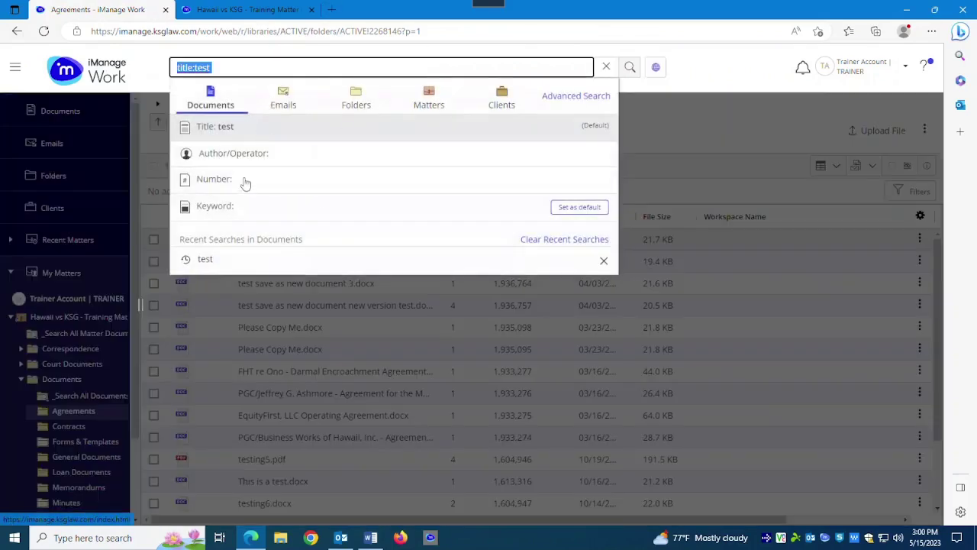
{"action": "left_click", "coordinate": [590, 93]}
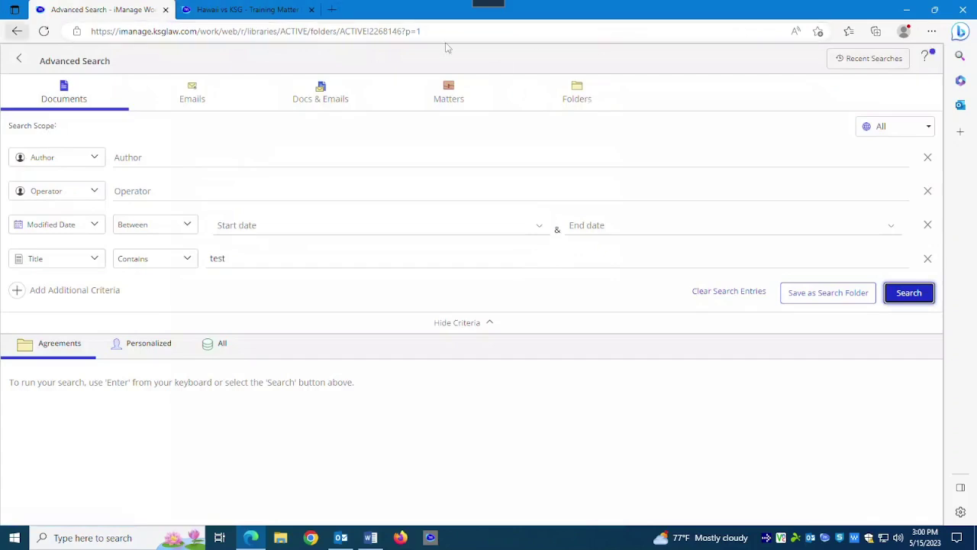
{"action": "left_click", "coordinate": [15, 32]}
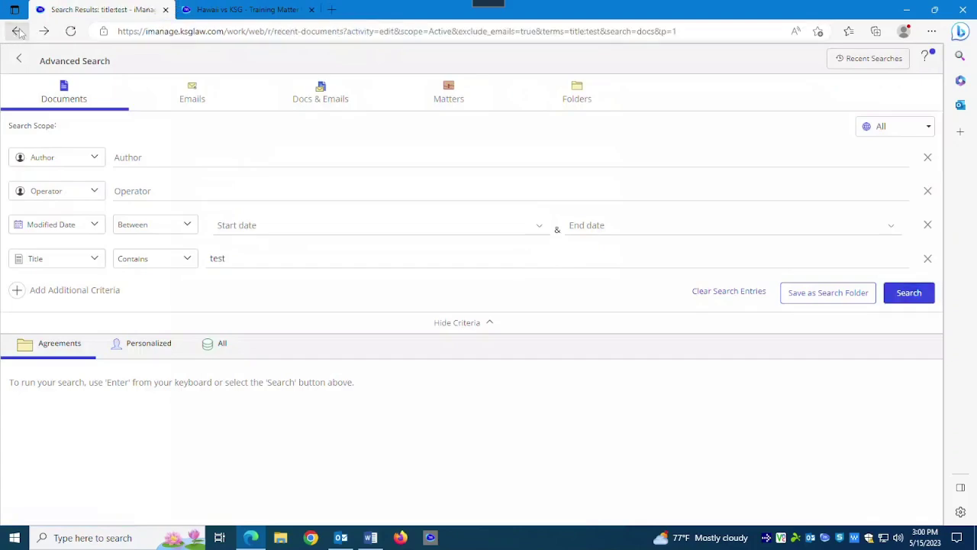
{"action": "left_click", "coordinate": [18, 63]}
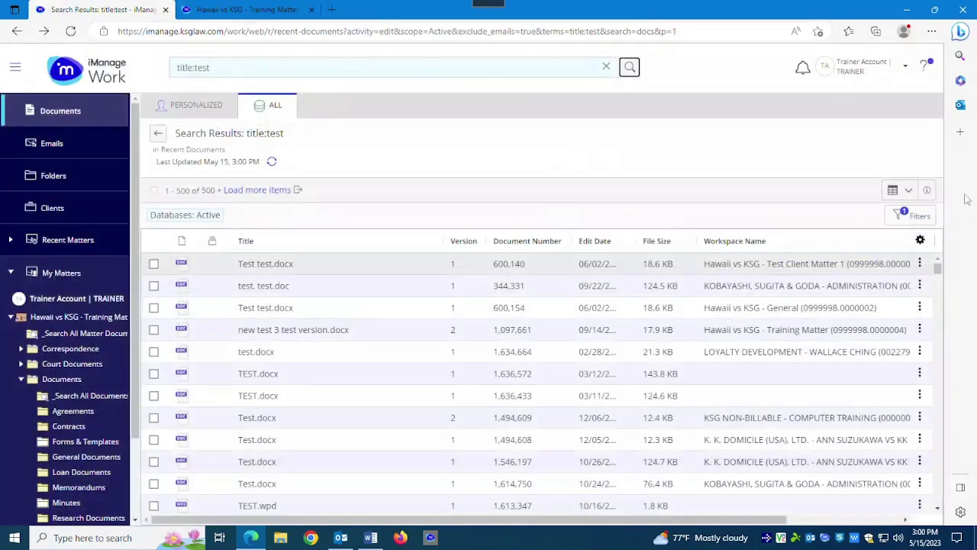
{"action": "left_click", "coordinate": [920, 217]}
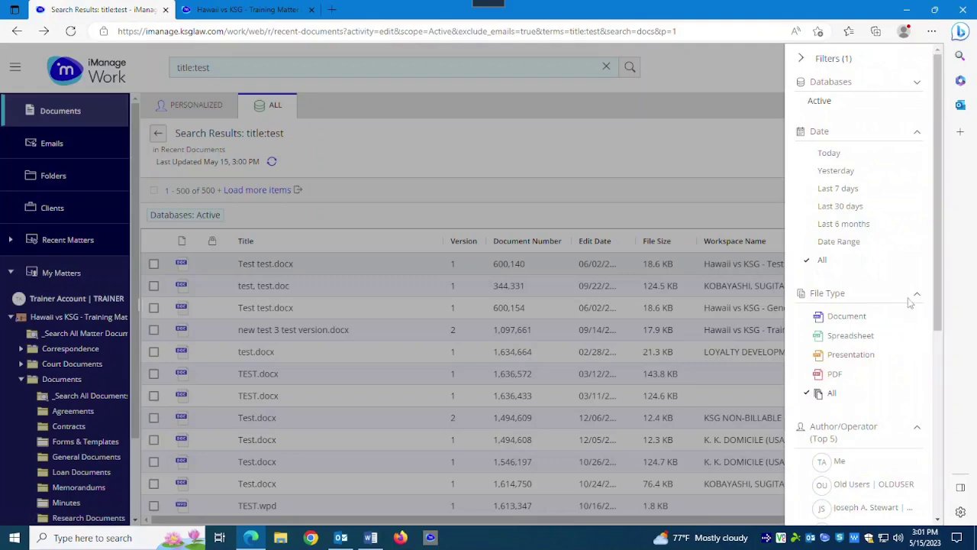
{"action": "left_click", "coordinate": [640, 145]}
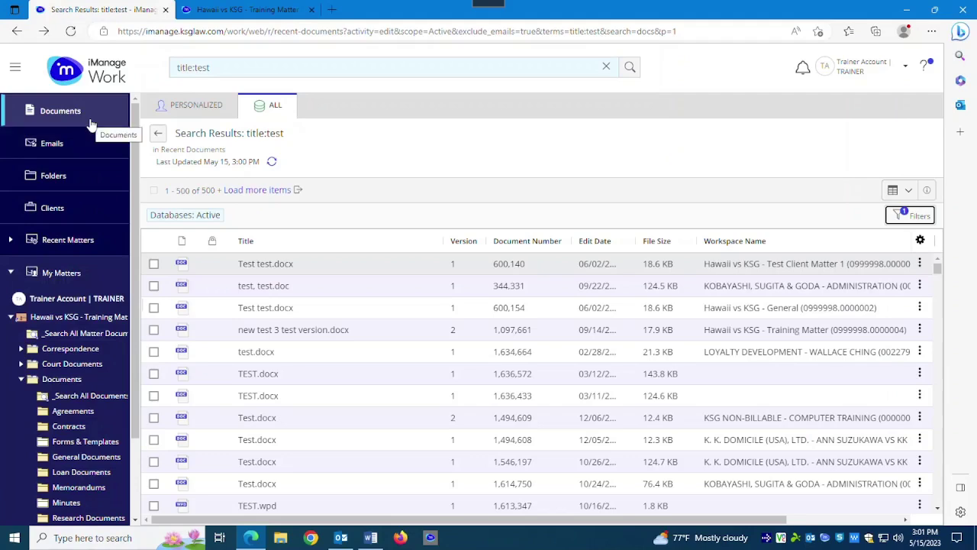
{"action": "left_click", "coordinate": [909, 192]}
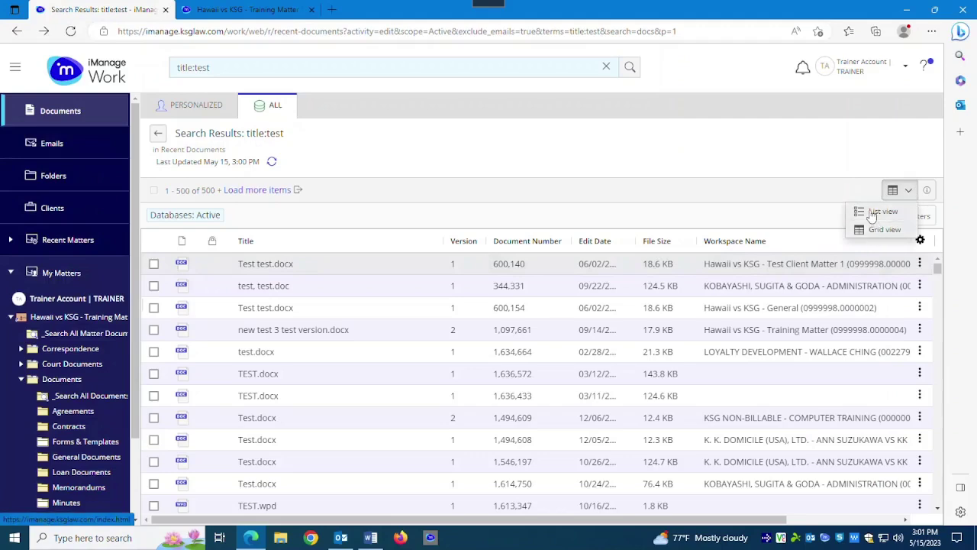
{"action": "left_click", "coordinate": [872, 212]}
{"action": "left_click", "coordinate": [920, 216]}
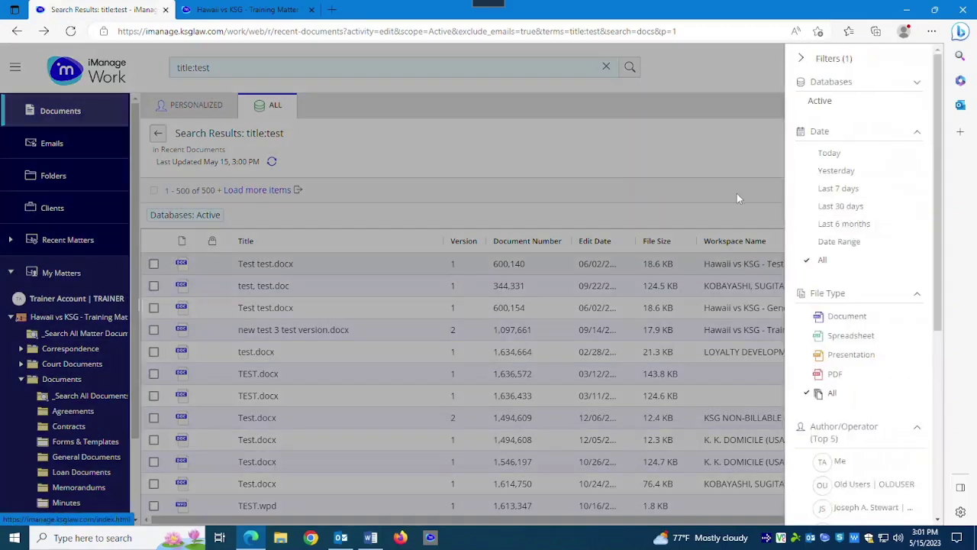
{"action": "left_click", "coordinate": [736, 195]}
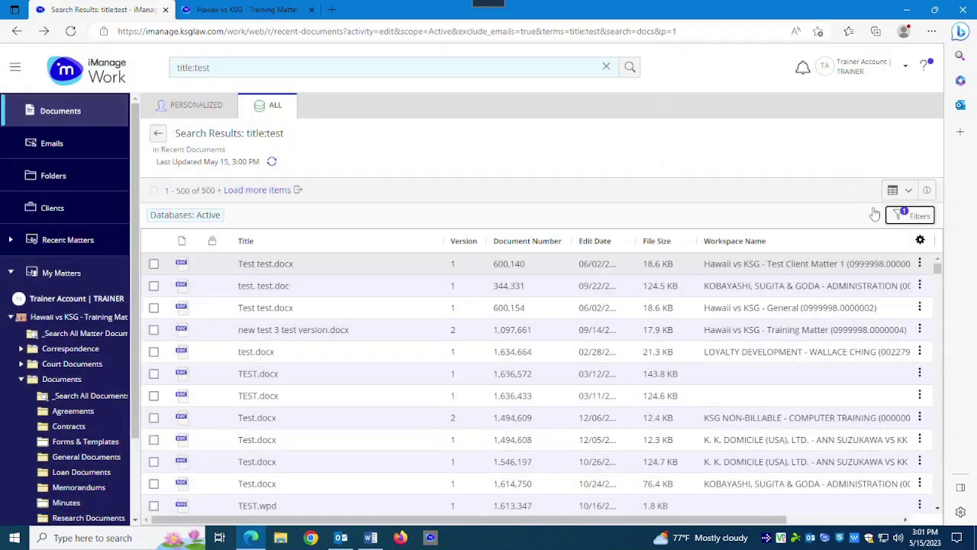
{"action": "left_click", "coordinate": [909, 194]}
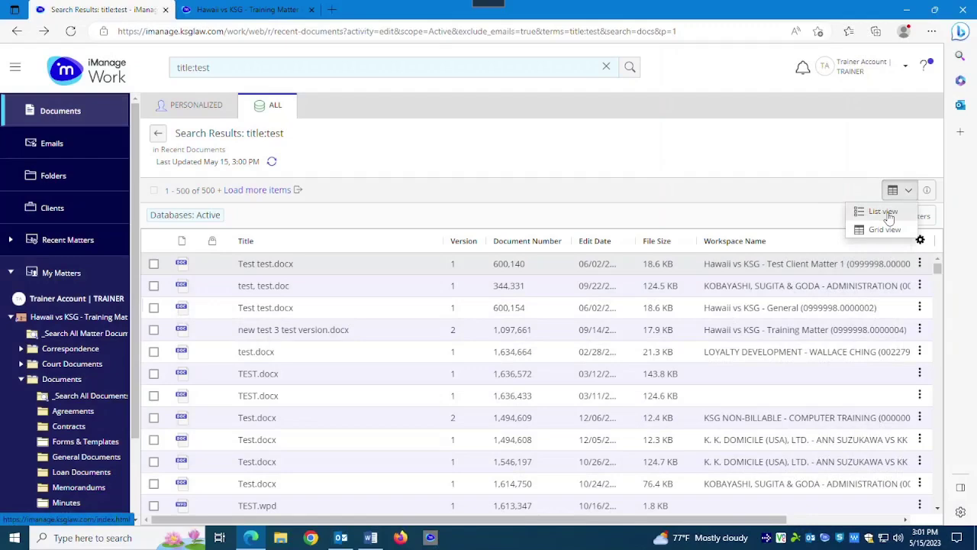
{"action": "left_click", "coordinate": [885, 214]}
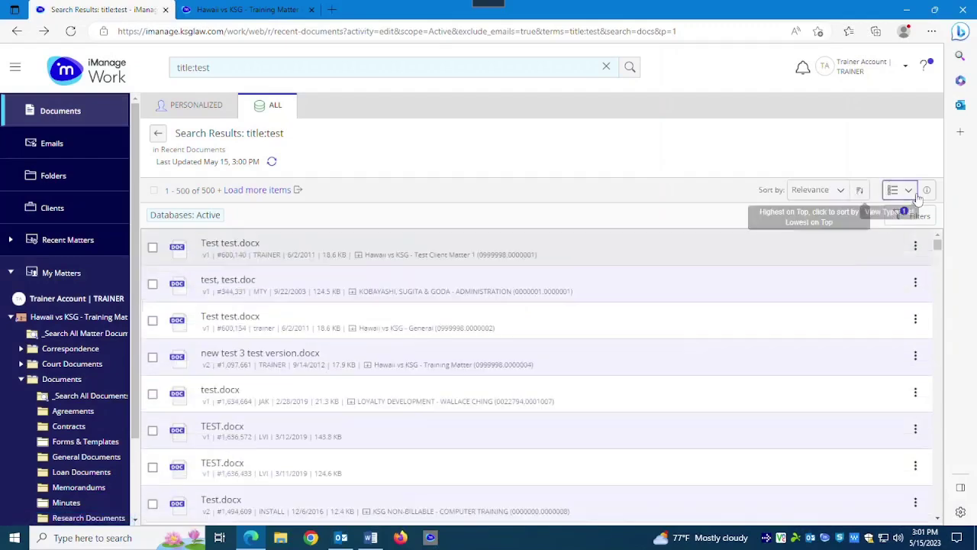
{"action": "left_click", "coordinate": [907, 191]}
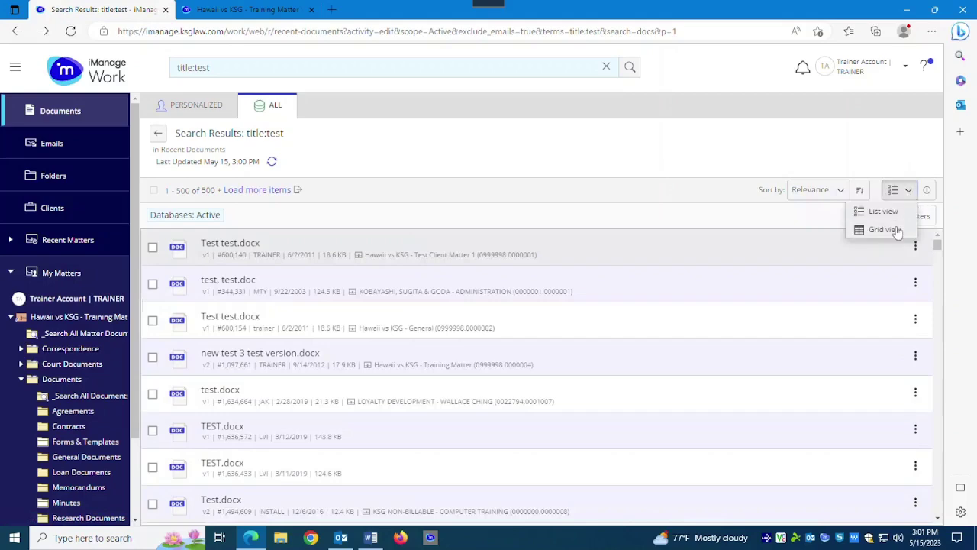
{"action": "left_click", "coordinate": [897, 230]}
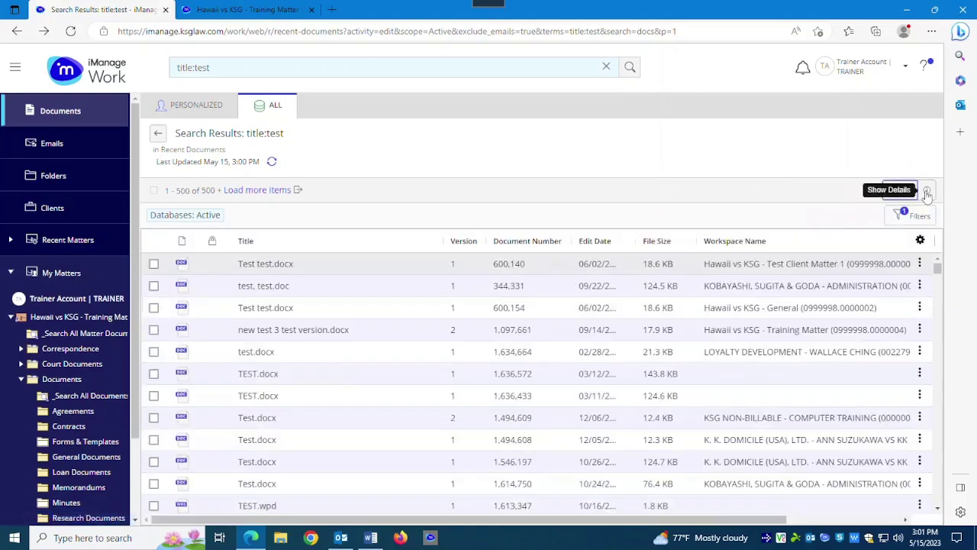
Check the details, version history and properties of Test test.docx in the results.
{"action": "left_click", "coordinate": [927, 192]}
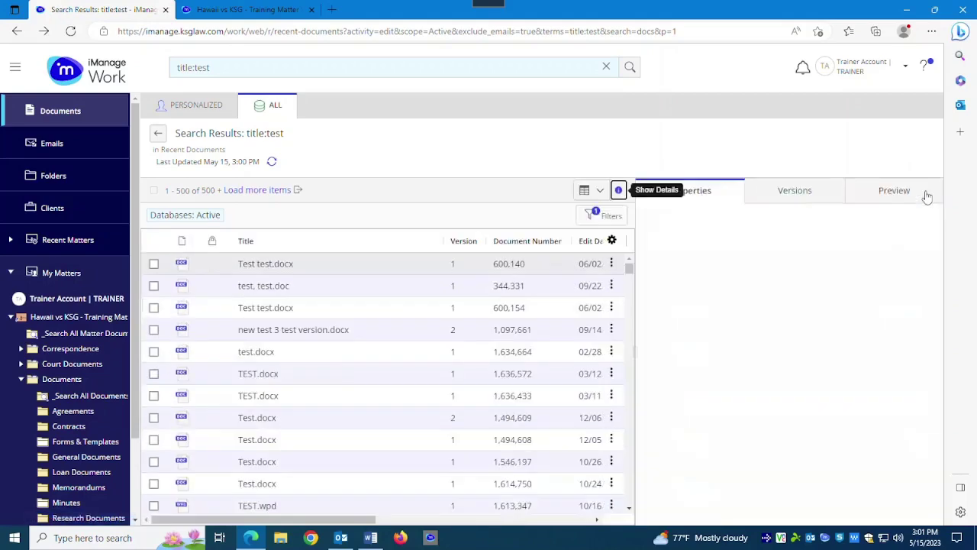
{"action": "left_click", "coordinate": [794, 191]}
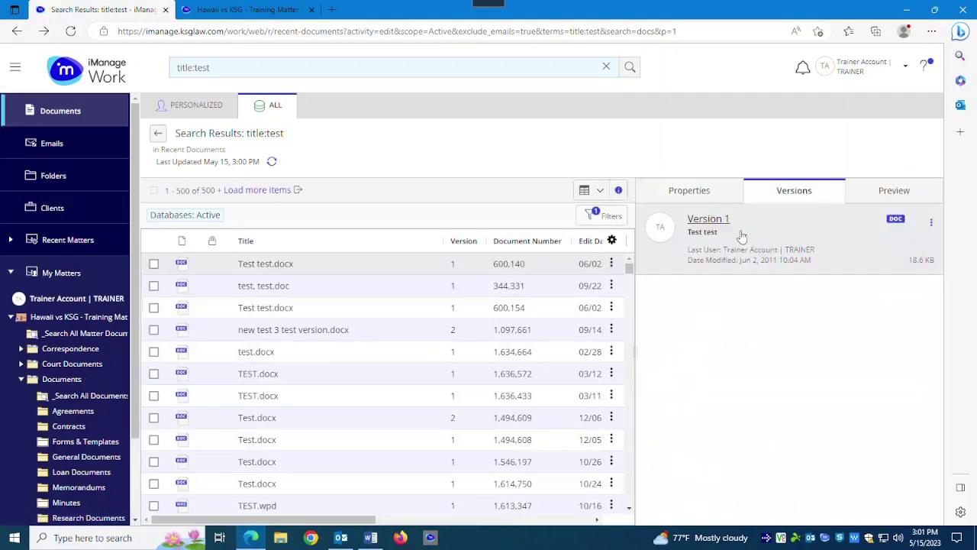
{"action": "left_click", "coordinate": [699, 195]}
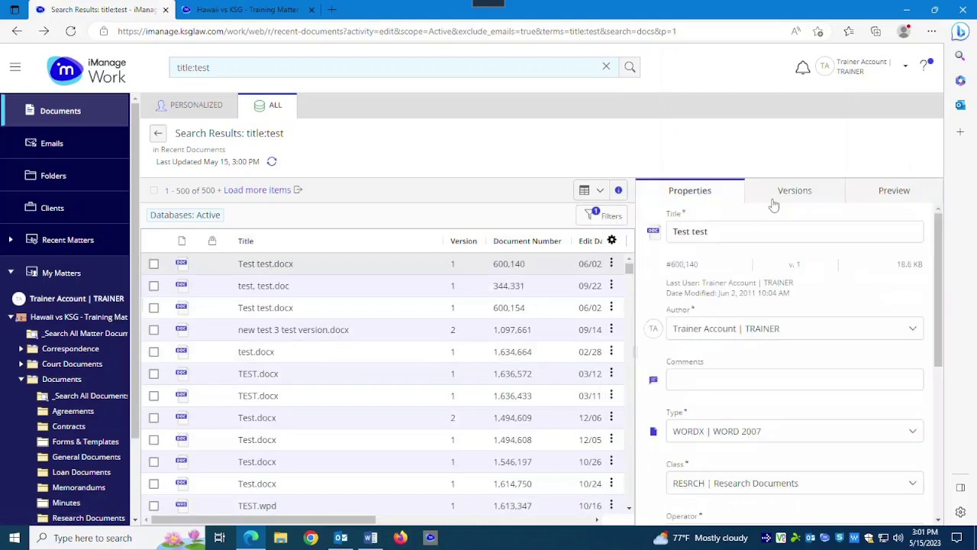
Minimize Outlook and preview version 1 of Test test.docx beside the title:test results.
{"action": "left_click", "coordinate": [341, 537]}
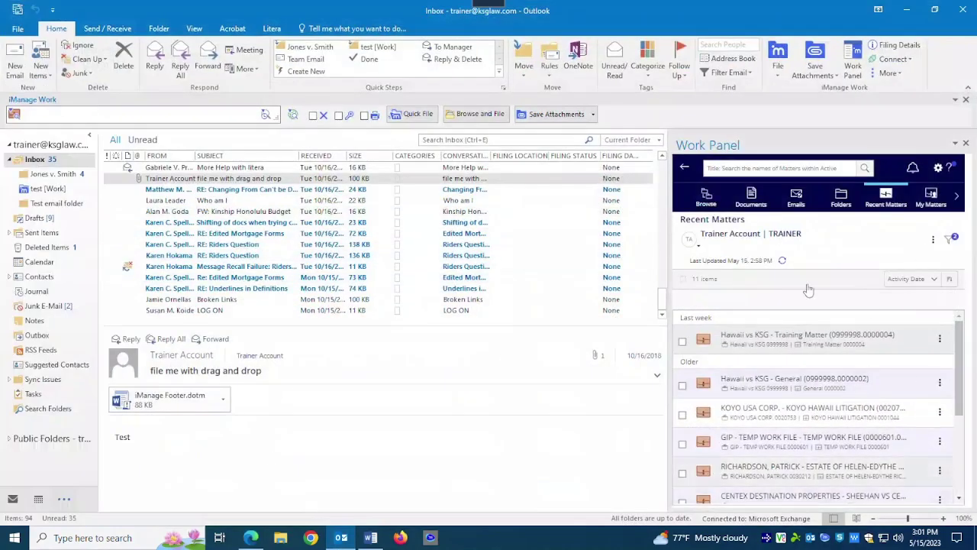
{"action": "left_click", "coordinate": [911, 14]}
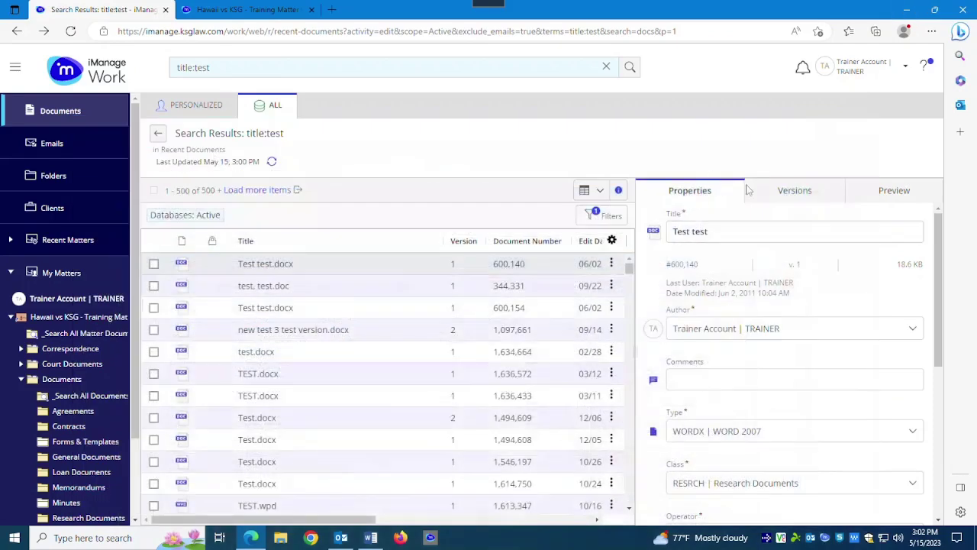
{"action": "left_click", "coordinate": [795, 192]}
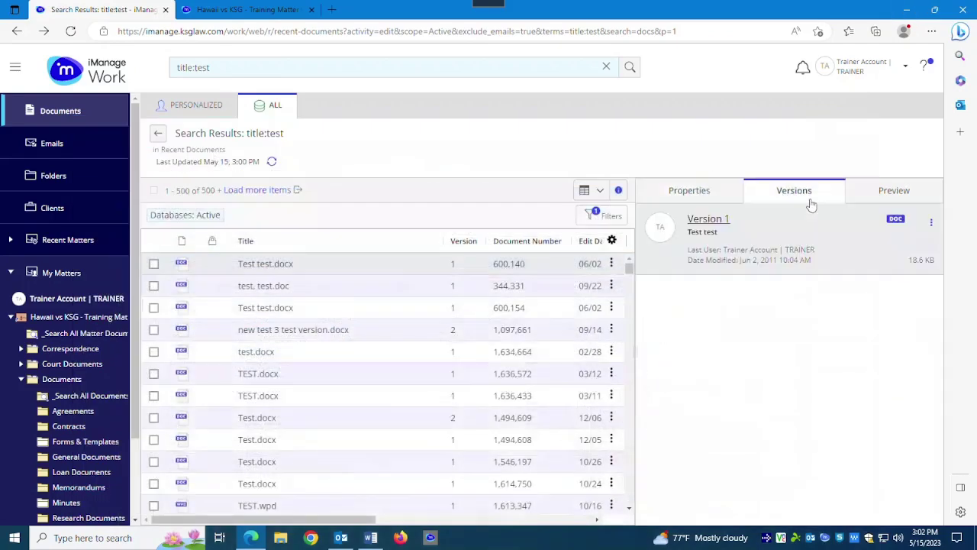
{"action": "left_click", "coordinate": [876, 200]}
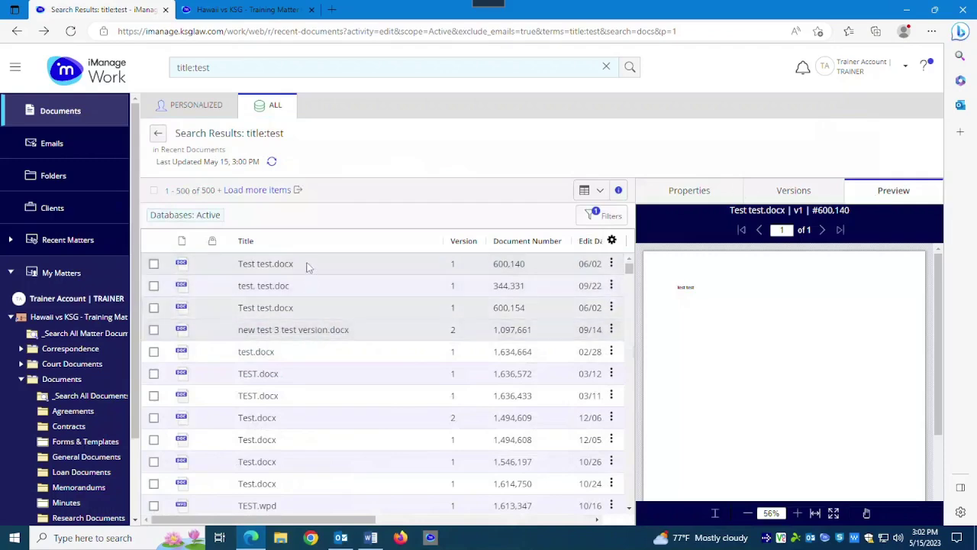
{"action": "left_click", "coordinate": [307, 266]}
{"action": "right_click", "coordinate": [307, 266]}
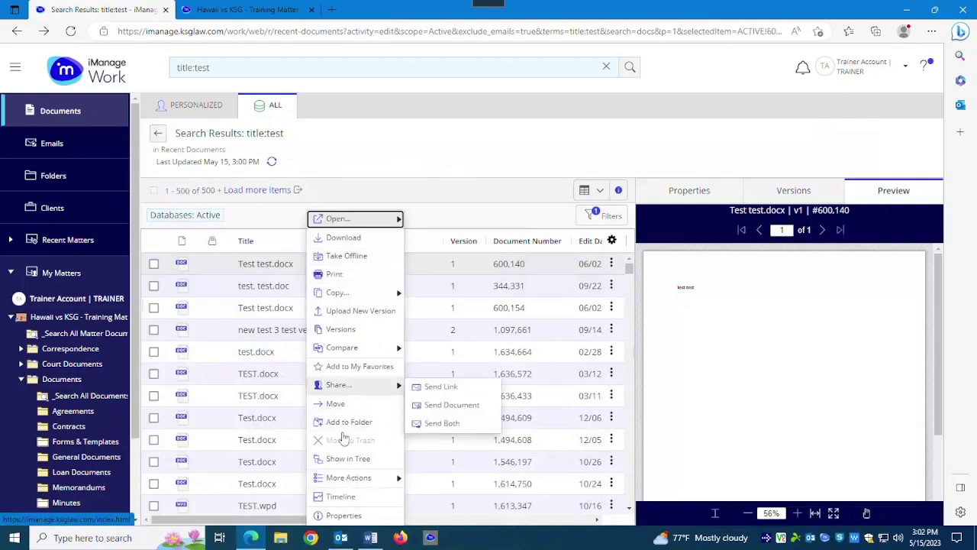
{"action": "mouse_move", "coordinate": [343, 478]}
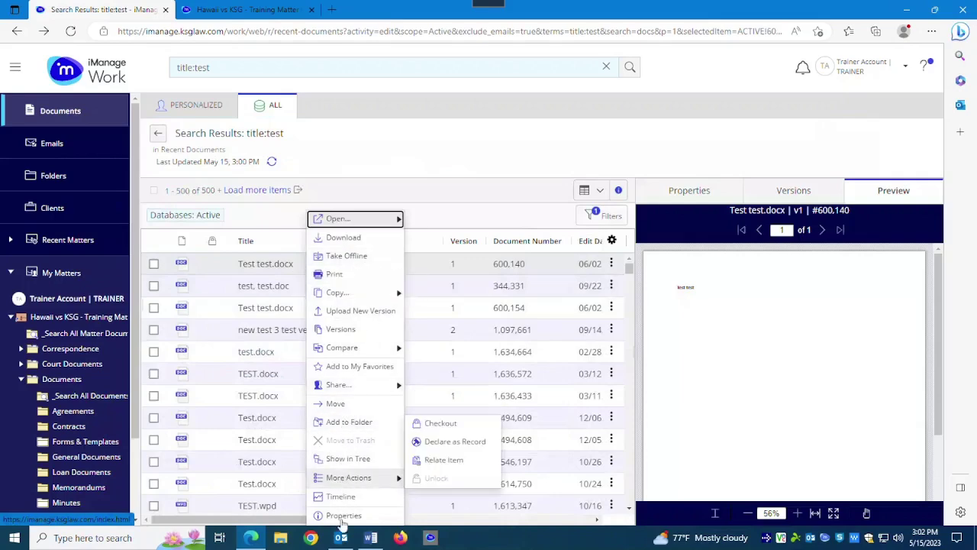
{"action": "left_click", "coordinate": [338, 497]}
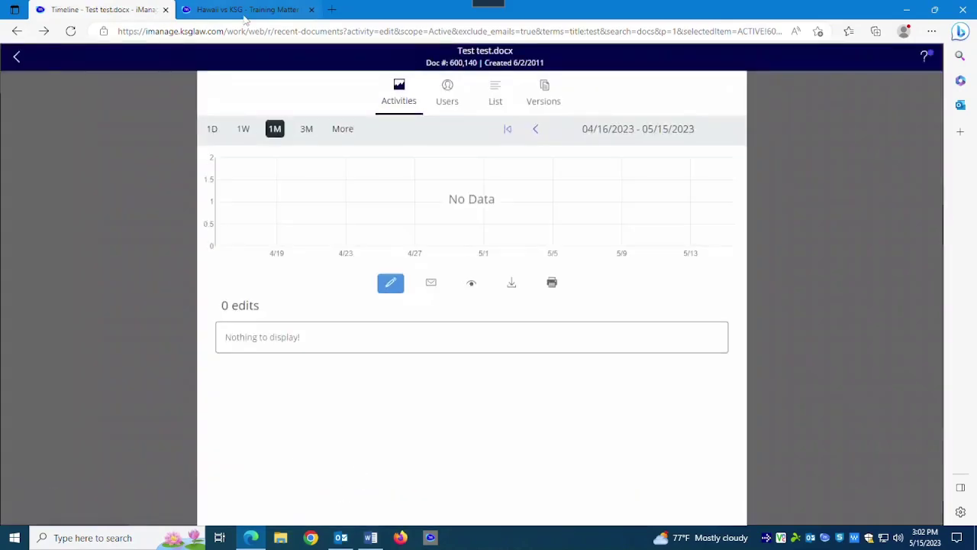
{"action": "left_click", "coordinate": [16, 57]}
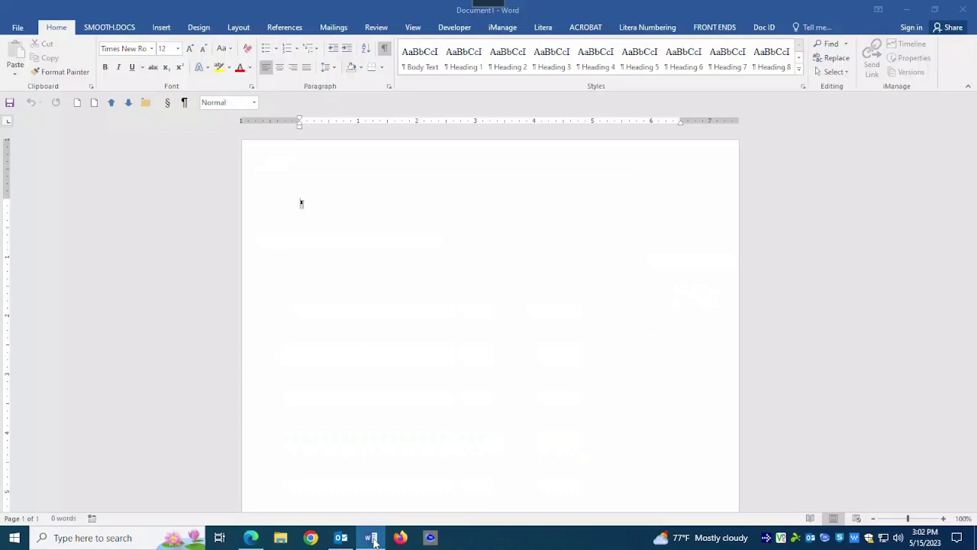
Bring Word's blank Document1 forward, open iManage Open from the iManage tab, then cancel it.
{"action": "left_click", "coordinate": [372, 538]}
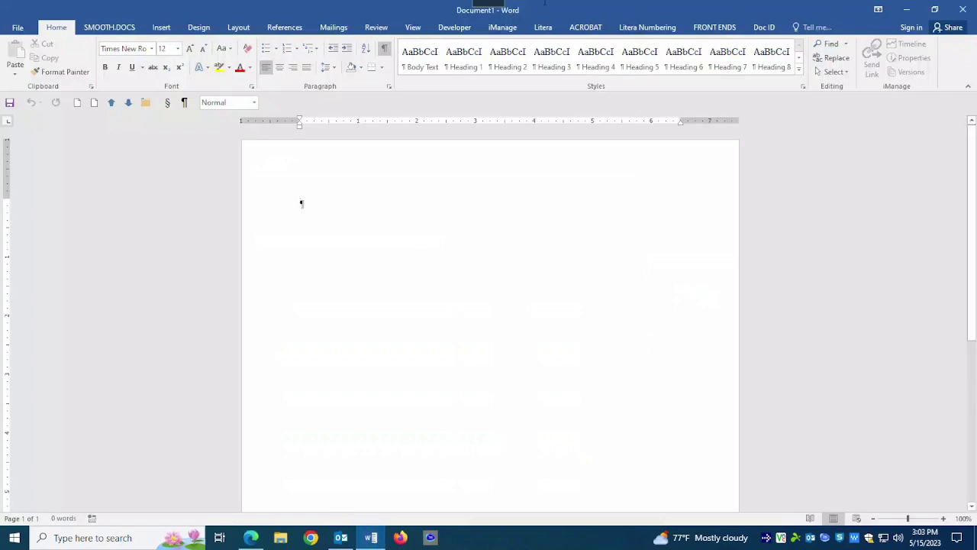
{"action": "left_click", "coordinate": [503, 27]}
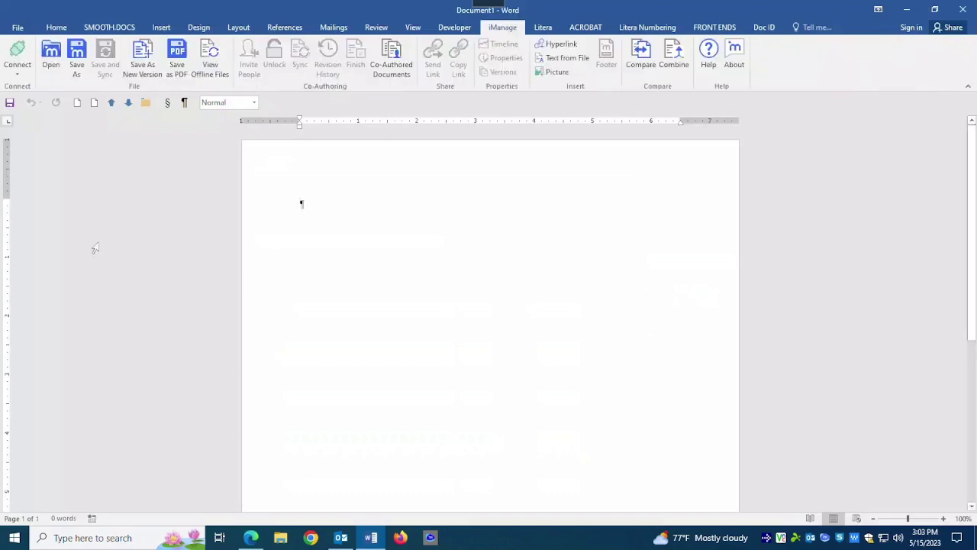
{"action": "left_click", "coordinate": [51, 52]}
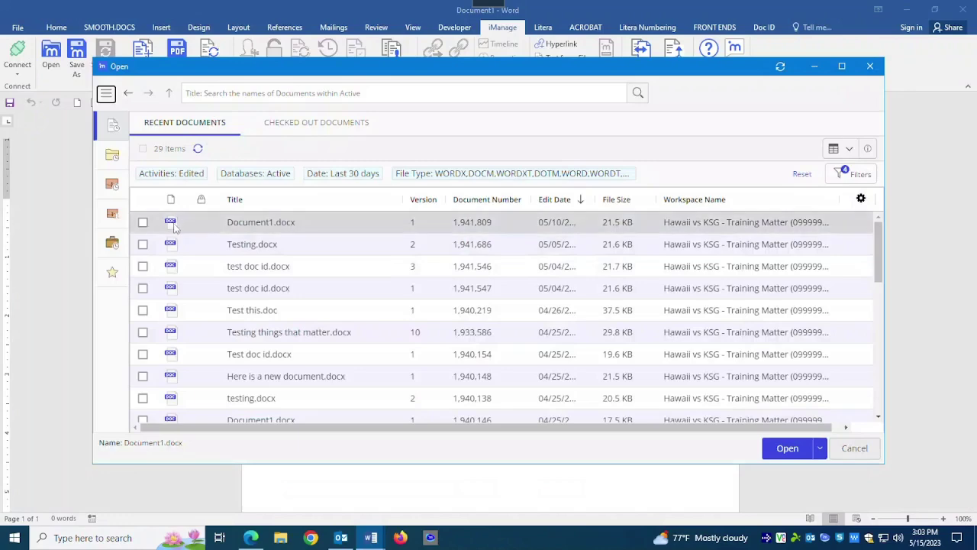
{"action": "left_click", "coordinate": [855, 448]}
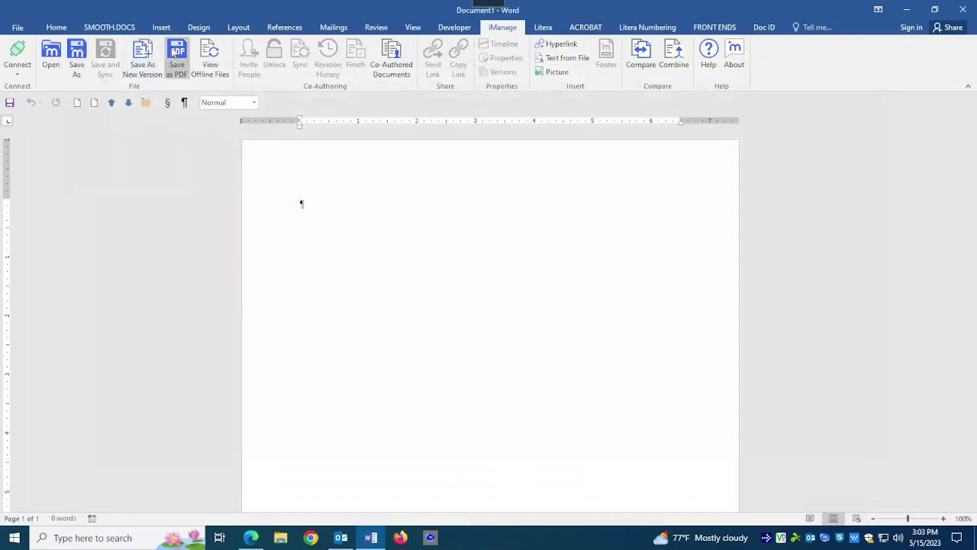
{"action": "left_click", "coordinate": [79, 58]}
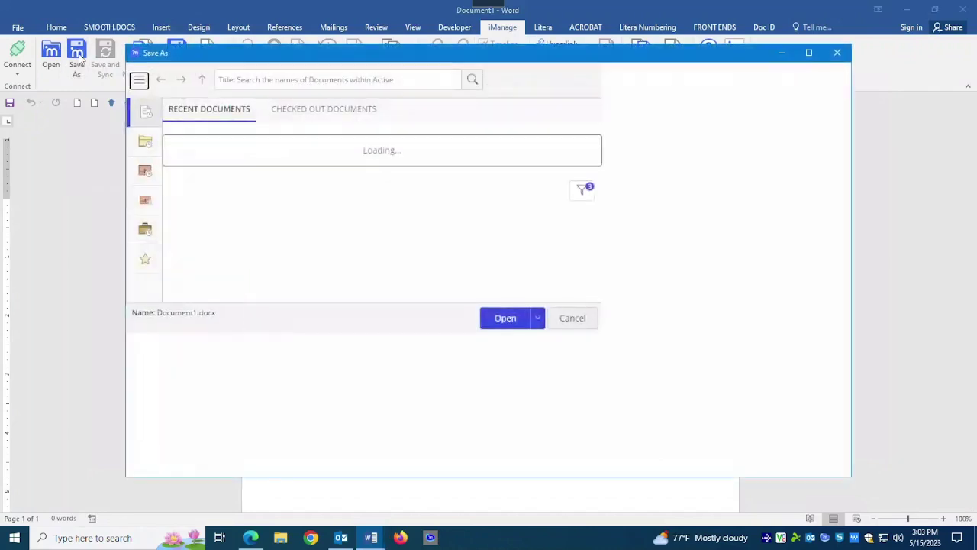
{"action": "left_click", "coordinate": [820, 460]}
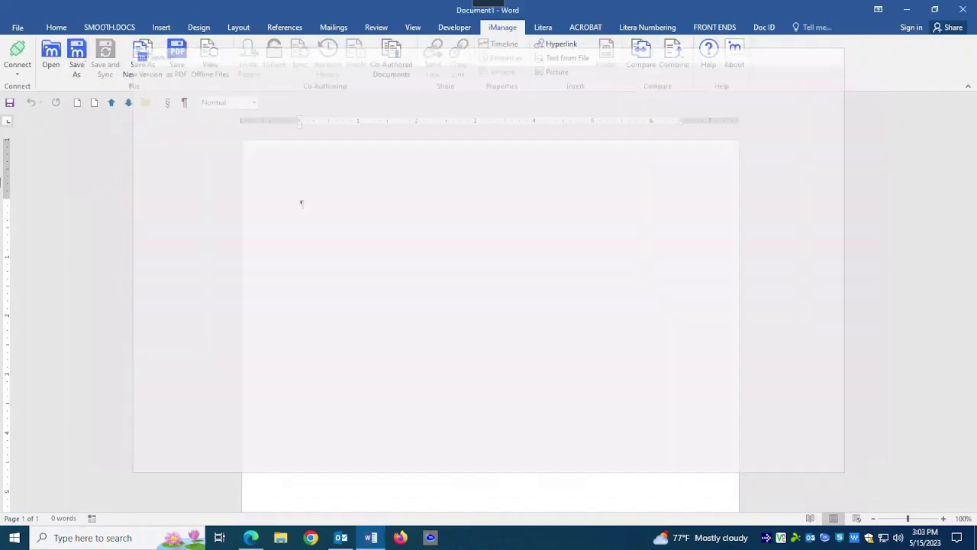
{"action": "left_click", "coordinate": [27, 28]}
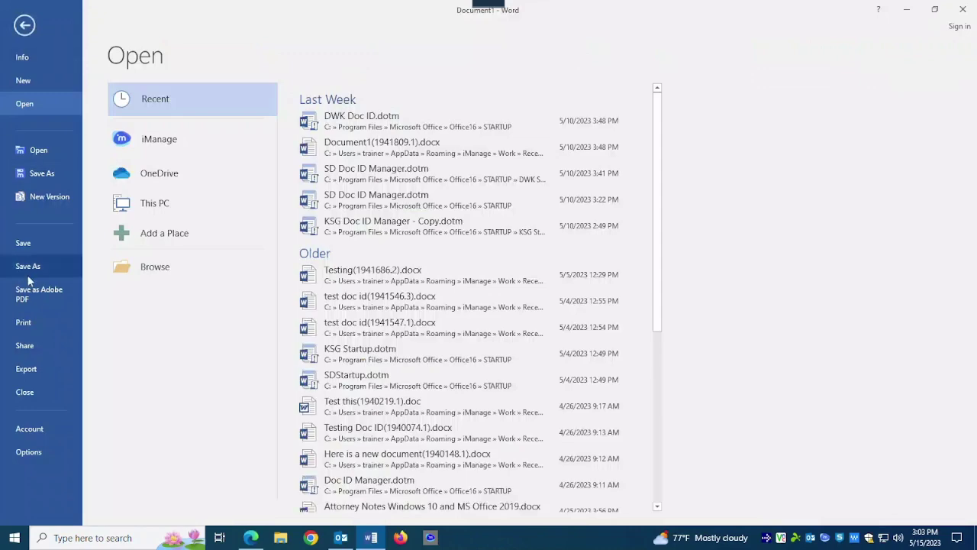
{"action": "left_click", "coordinate": [25, 26]}
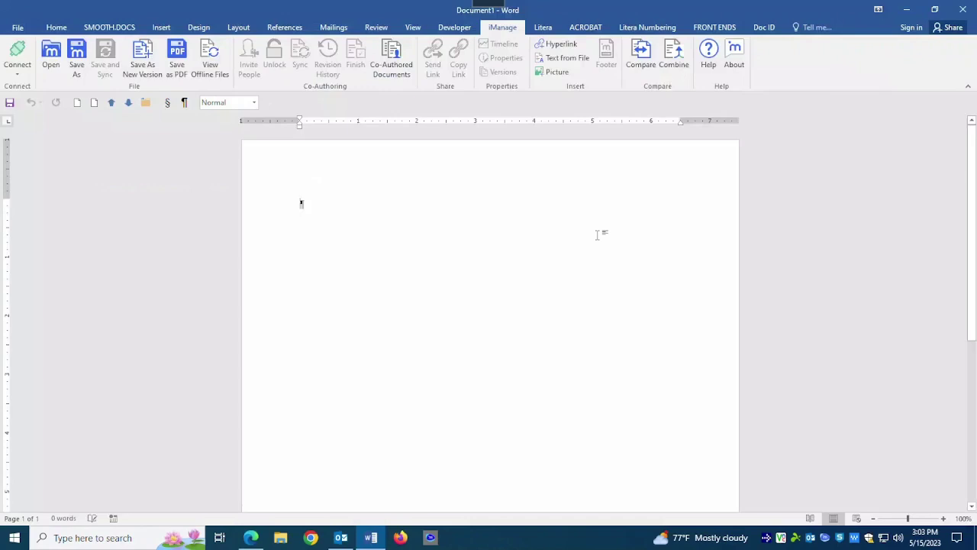
Type 'This is my test.' into the blank Word document.
{"action": "type", "text": "This is "}
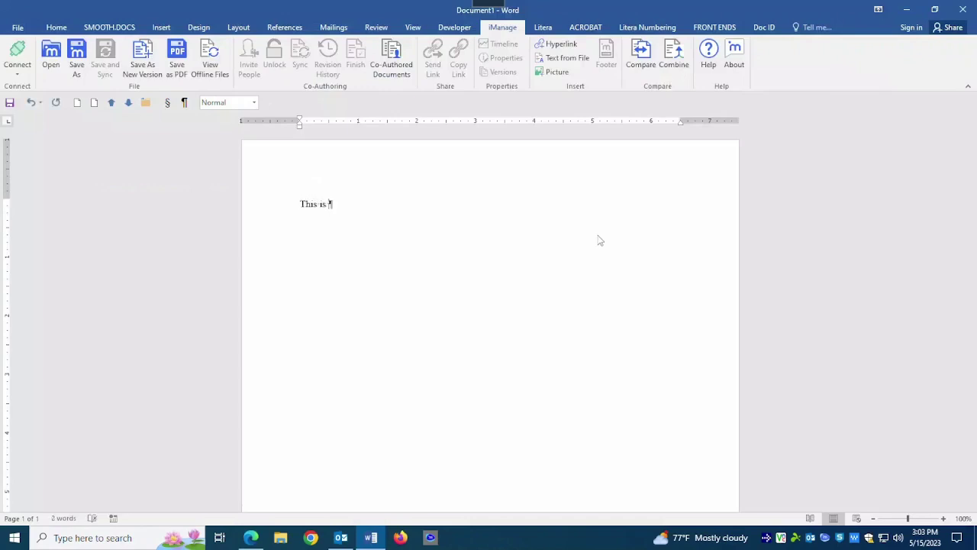
{"action": "type", "text": "my test."}
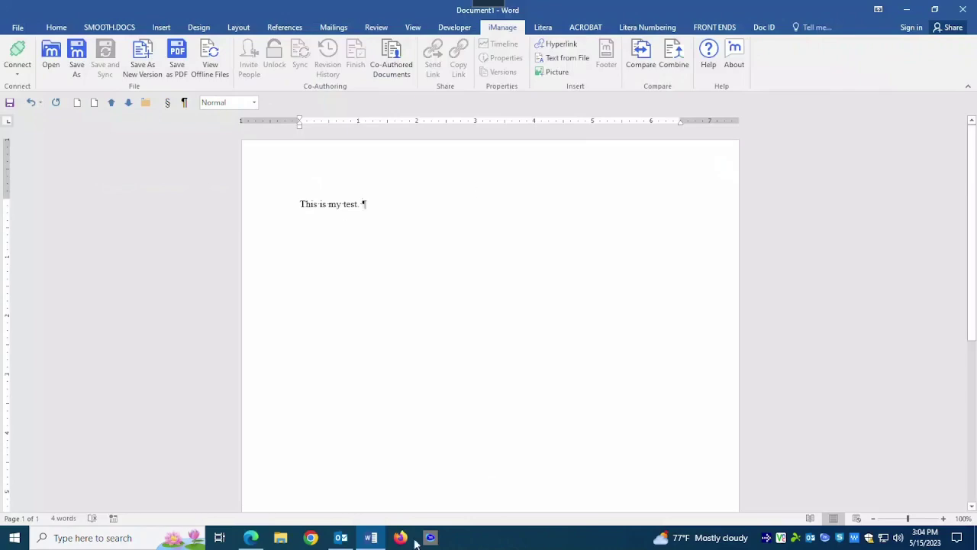
Go through Outlook to iManage Work's Recent Documents showing Document1.docx's properties.
{"action": "left_click", "coordinate": [341, 538]}
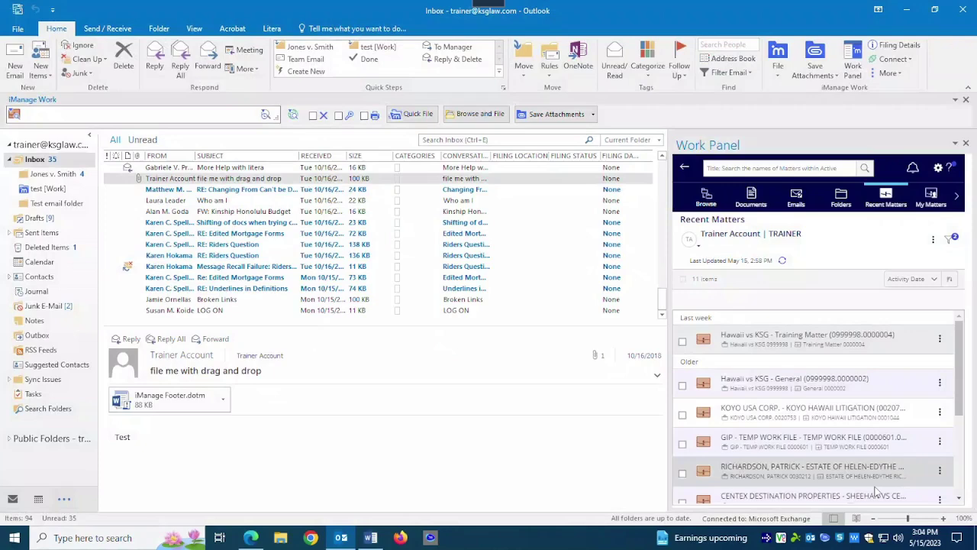
{"action": "left_click", "coordinate": [430, 538]}
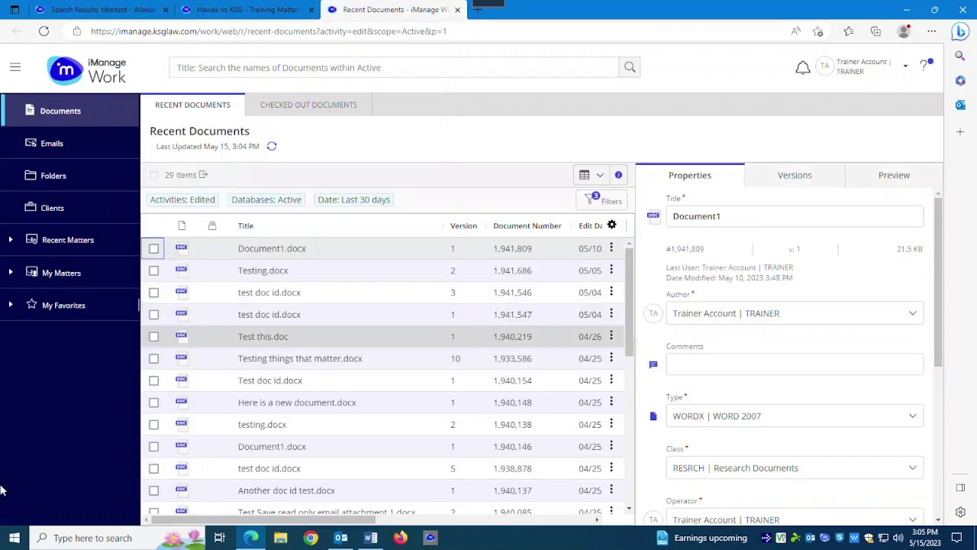
Return to the Word test document, then show the reference guide's FILESITE TREE IN OUTLOOK page.
{"action": "left_click", "coordinate": [372, 538]}
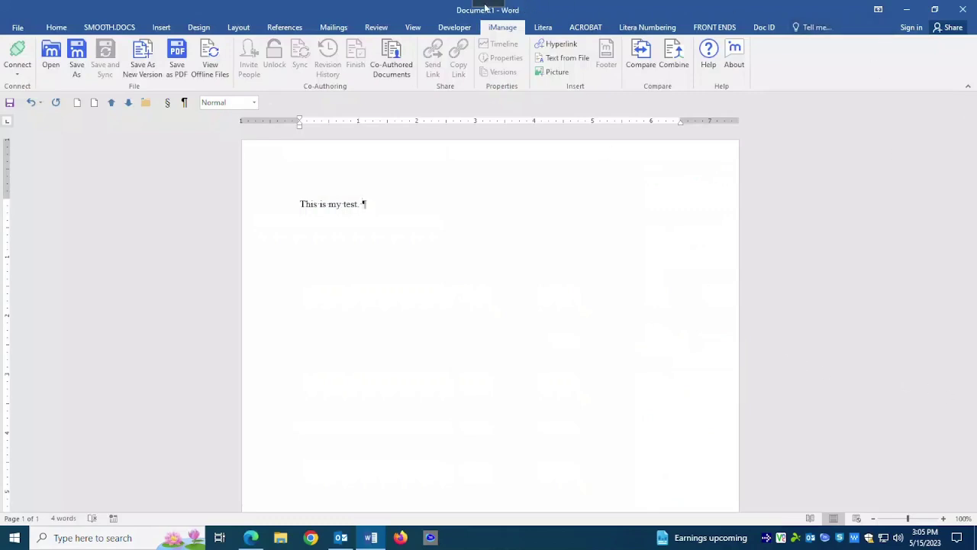
{"action": "mouse_move", "coordinate": [489, 8]}
{"action": "left_click", "coordinate": [767, 6]}
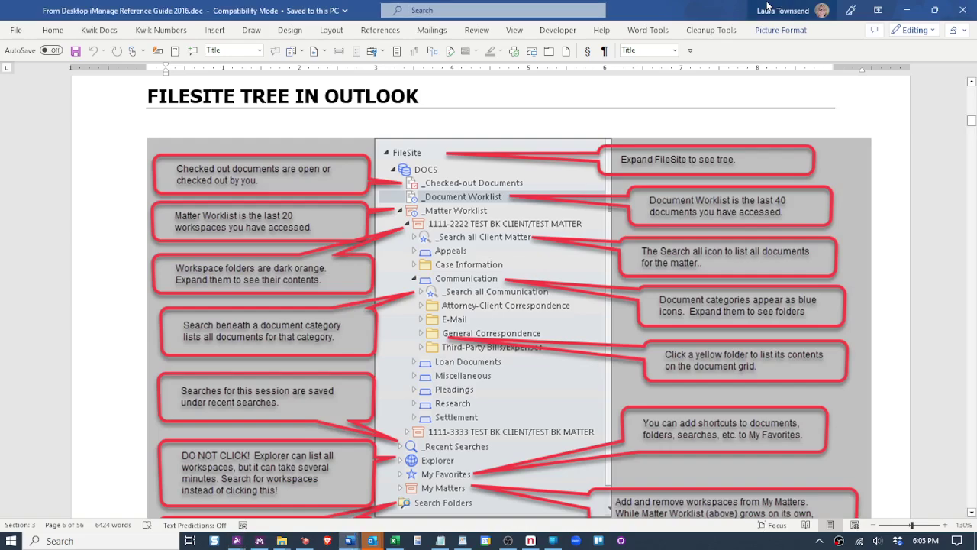